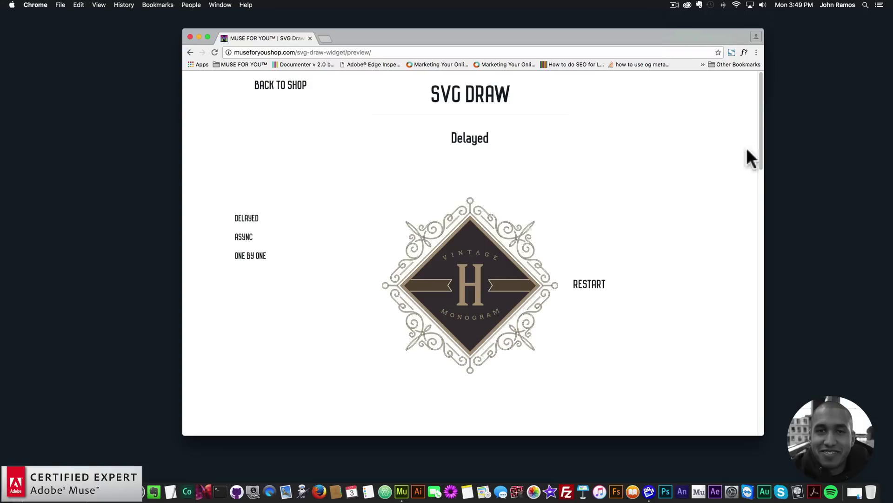
Step: Examine the Delayed, Async and One By One SVG drawing demos on the preview page, replaying the animations
mouse_move(761, 130)
mouse_down()
mouse_move(763, 143)
mouse_move(763, 132)
mouse_up()
click(215, 52)
scroll(761, 141, down, 2)
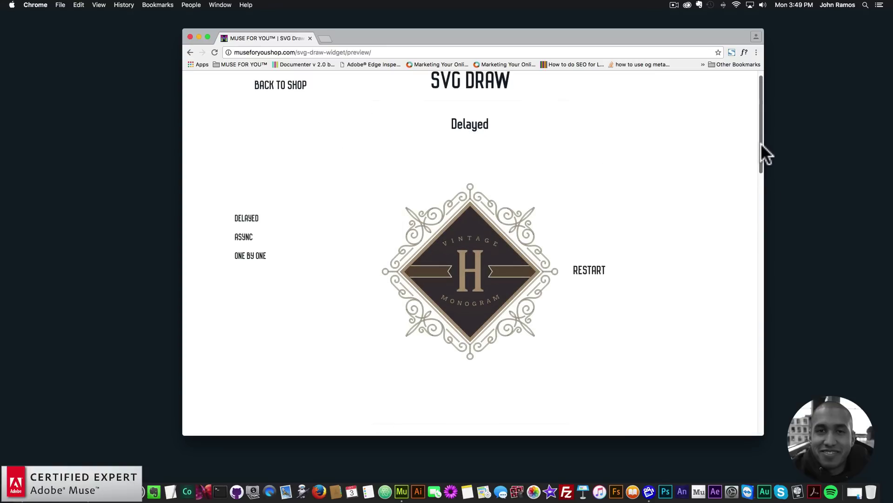
drag(762, 155, 762, 219)
scroll(761, 200, down, 1)
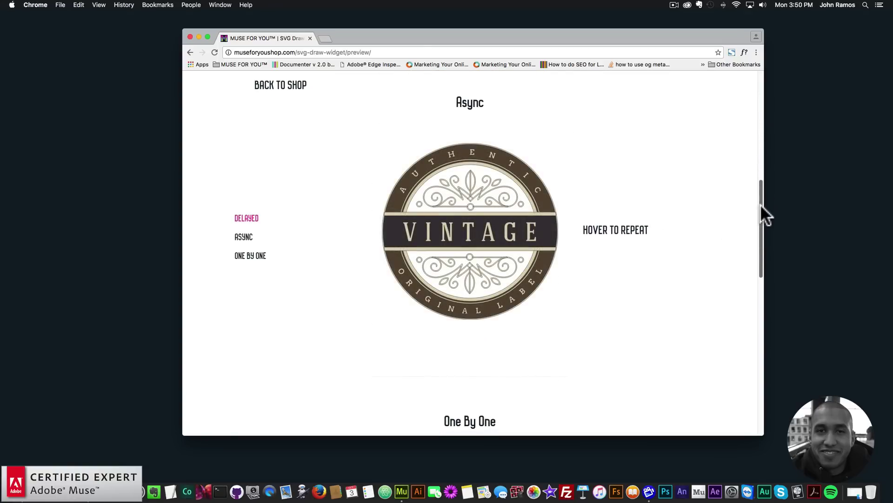
drag(760, 209, 755, 289)
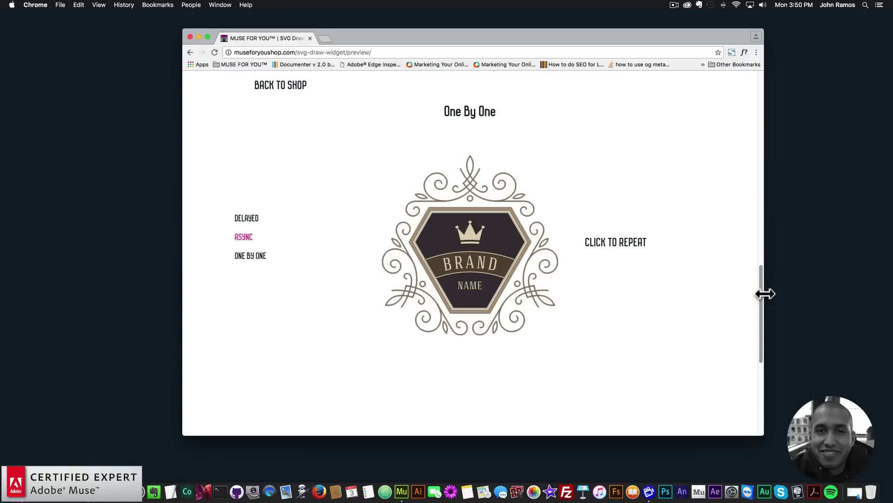
drag(760, 295, 758, 216)
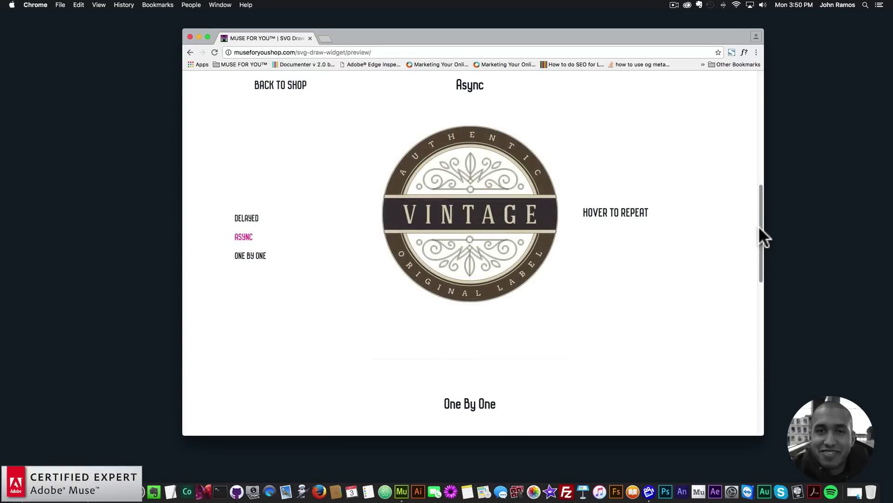
drag(758, 227, 752, 303)
click(449, 248)
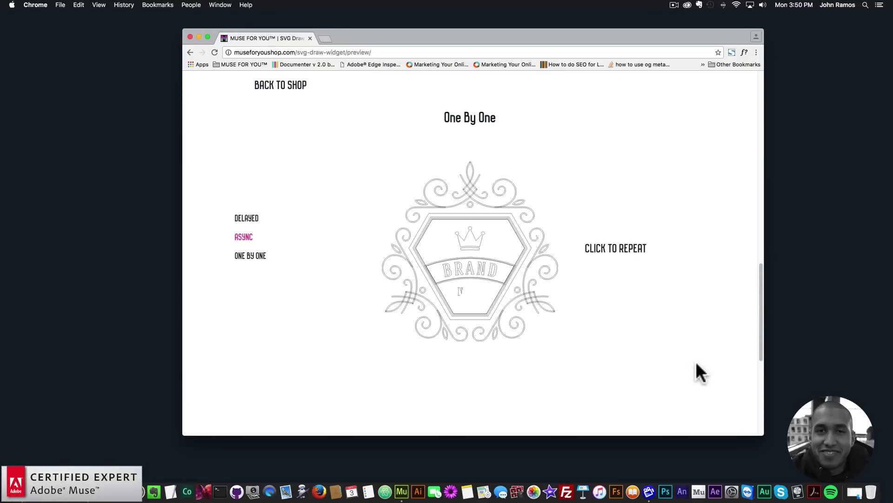
mouse_move(761, 324)
mouse_down()
mouse_move(752, 142)
mouse_move(762, 96)
mouse_up()
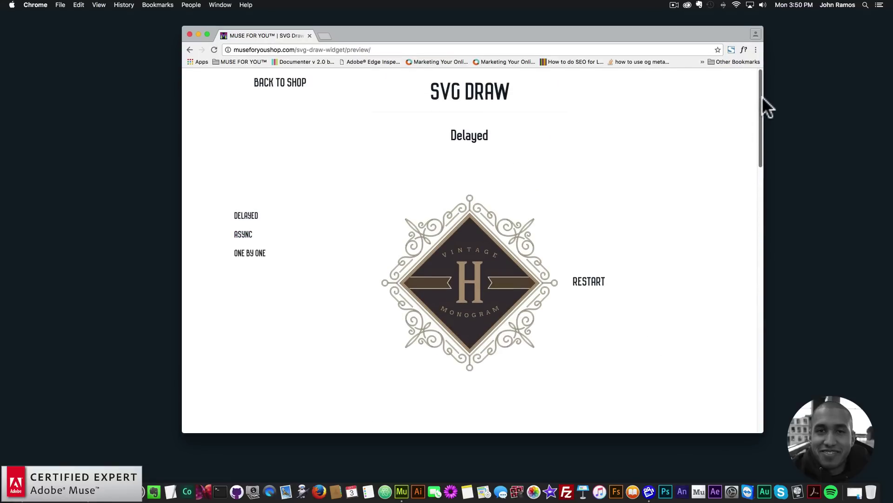
Step: Open museforyoushop.com in a new tab, enter the shop and open the SVG Draw Widget product page
click(324, 36)
text(museforyoushop.com)
key(Return)
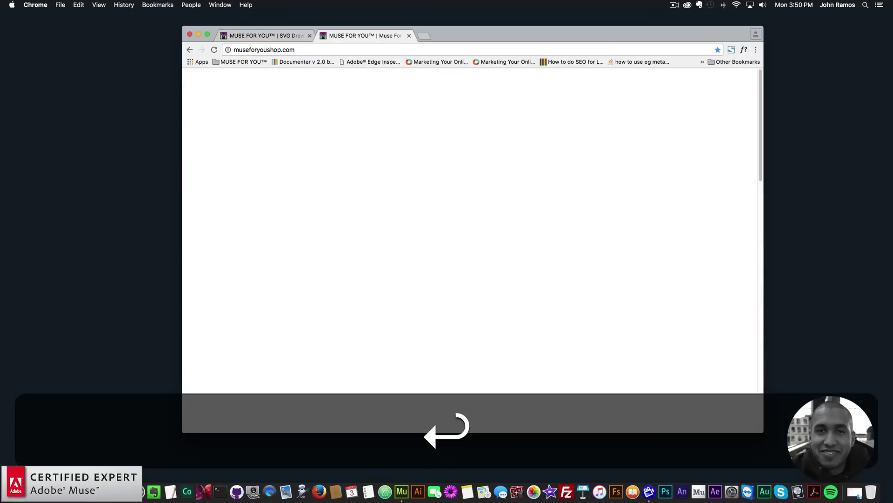
click(462, 247)
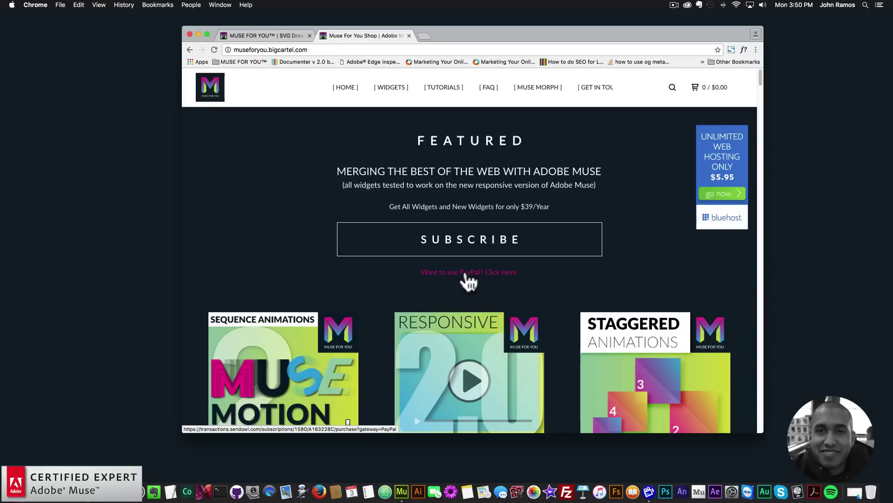
scroll(469, 281, down, 12)
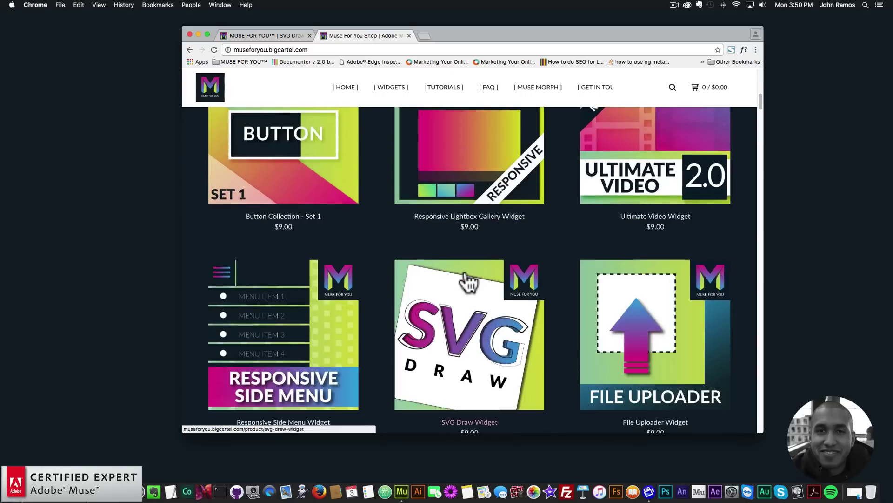
click(462, 300)
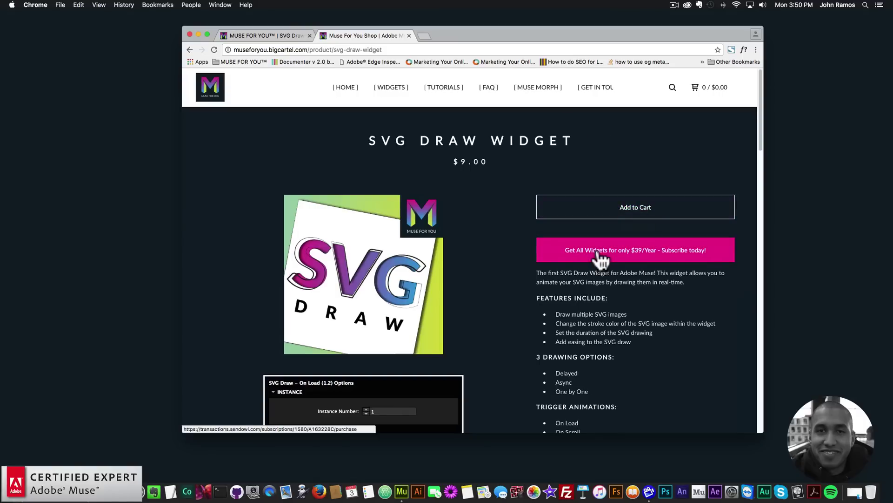
Step: Read the SVG Draw Widget's feature list and its version 1.3 update notes
scroll(599, 252, down, 15)
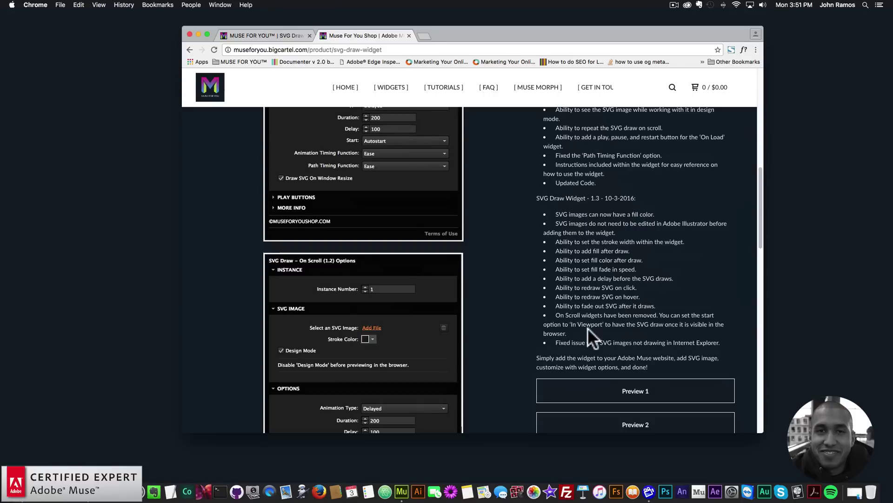
scroll(586, 327, down, 1)
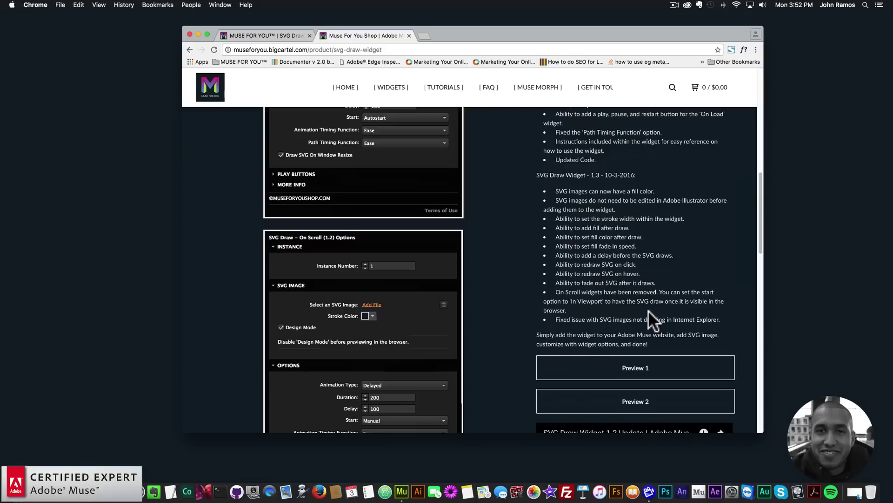
scroll(649, 310, up, 15)
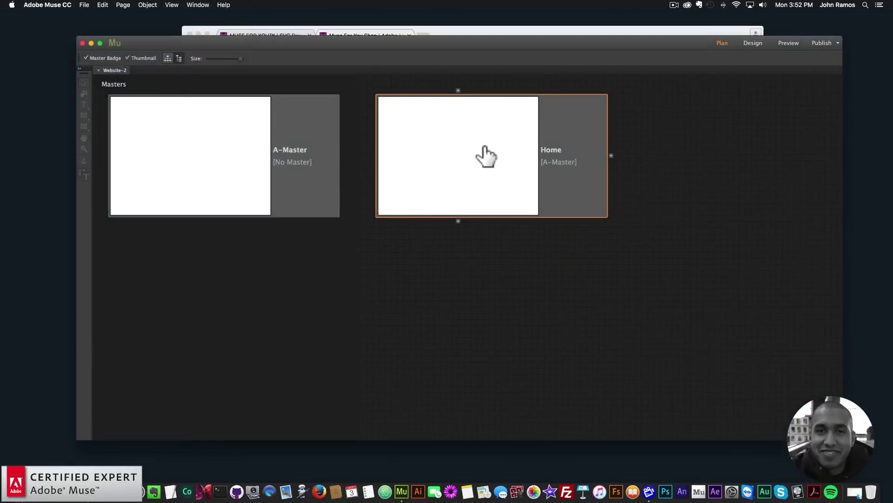
Step: Switch to Adobe Muse, open the Home page for design and filter the library for "svg draw"
double_click(486, 155)
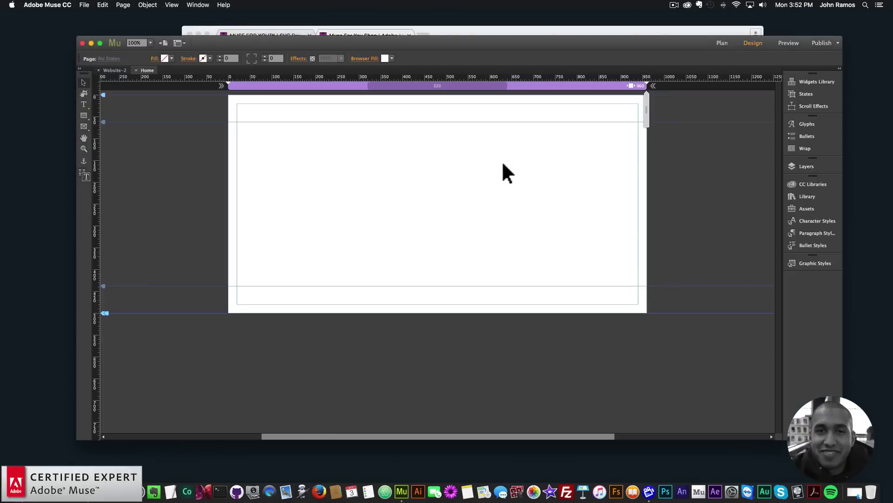
click(807, 195)
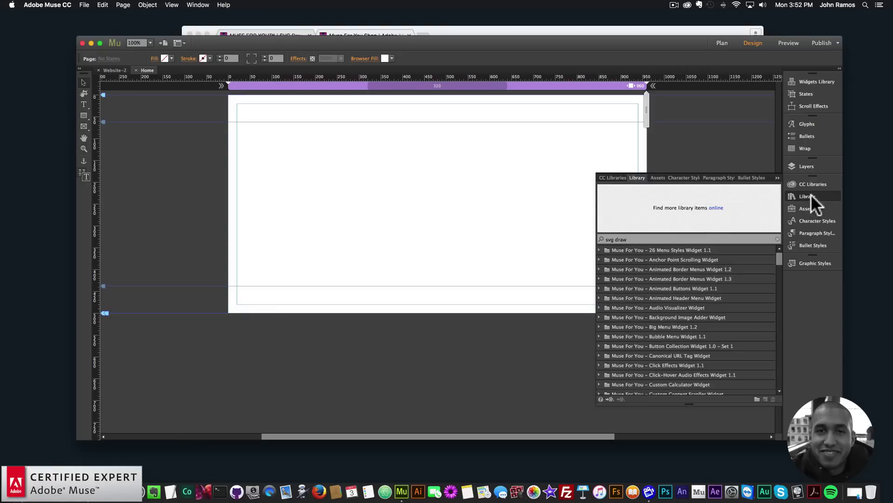
click(196, 6)
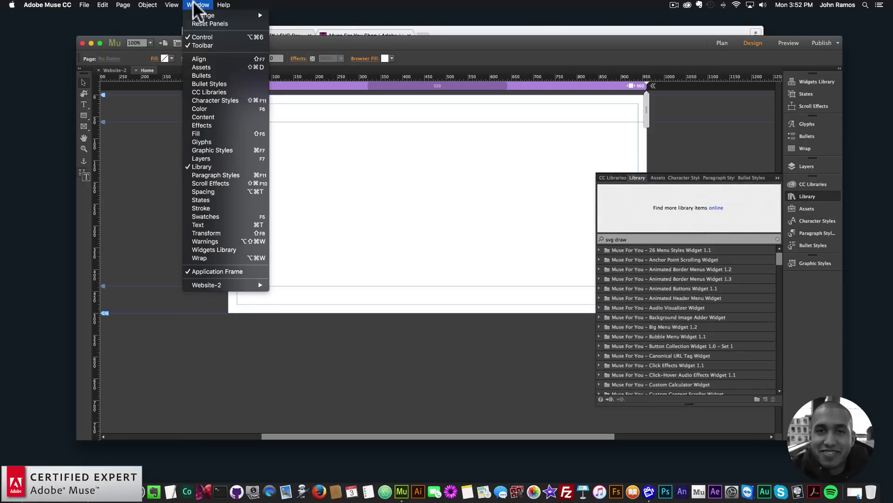
click(648, 236)
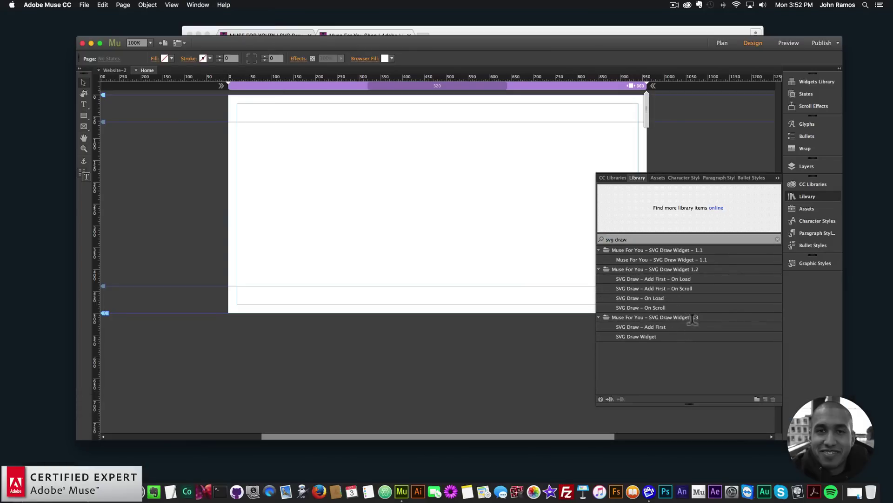
Step: Place the version 1.3 SVG Draw – Add First item beside the page's upper-left corner and the SVG Draw Widget on the page
click(642, 327)
mouse_move(635, 326)
mouse_down()
mouse_move(160, 52)
mouse_move(190, 102)
mouse_move(213, 109)
mouse_up()
mouse_move(646, 332)
mouse_down()
mouse_move(313, 135)
mouse_move(365, 212)
mouse_up()
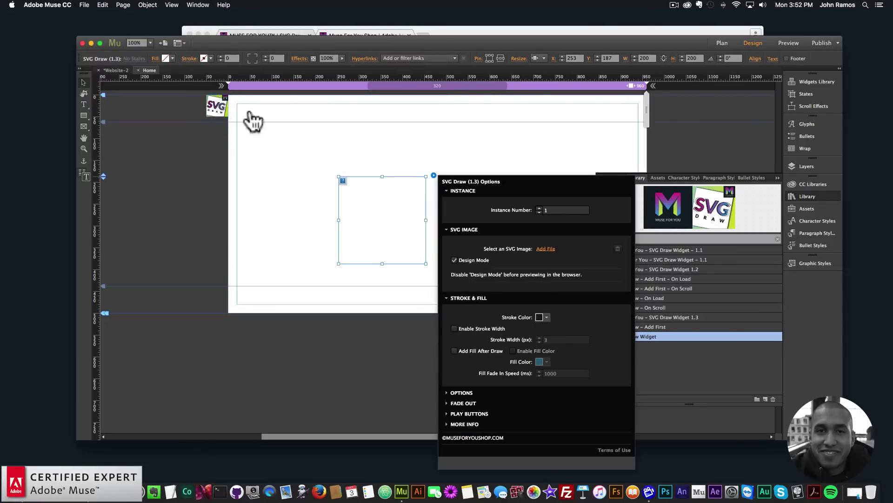
click(383, 210)
click(833, 203)
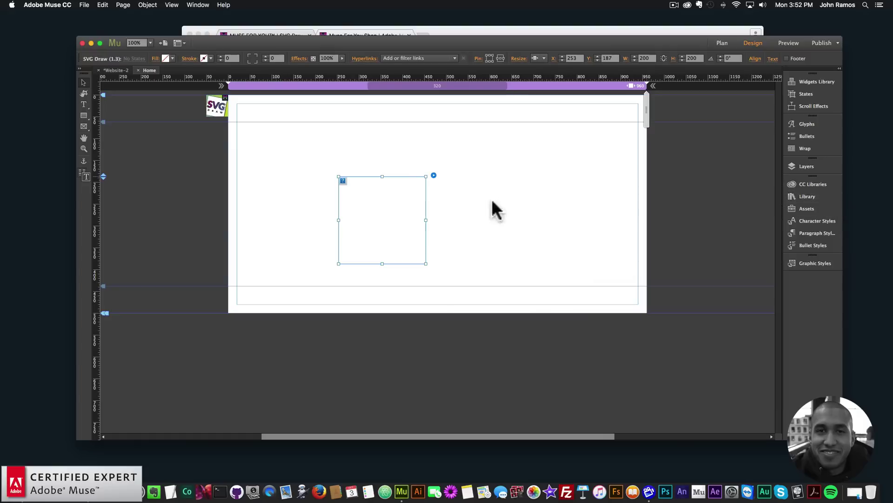
Step: Load spaceman.svg from the space folder into the SVG Draw widget and position the widget at X 248, Y 62
click(434, 175)
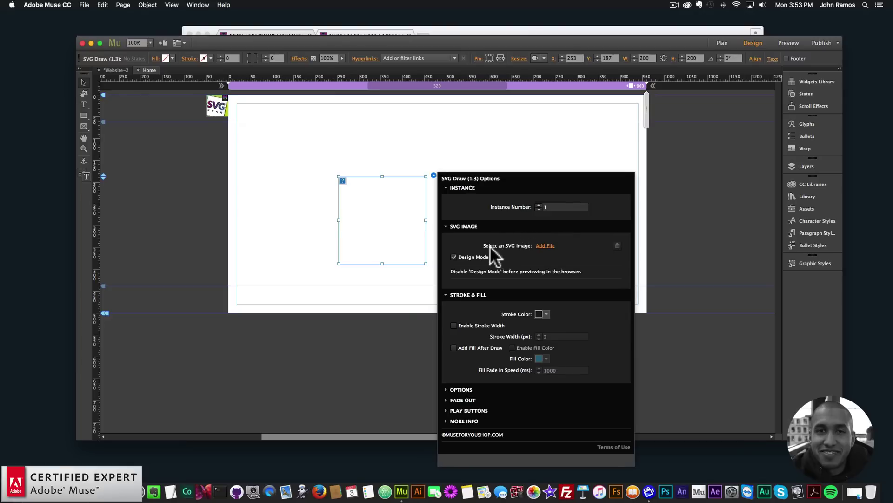
click(545, 245)
drag(599, 257, 669, 320)
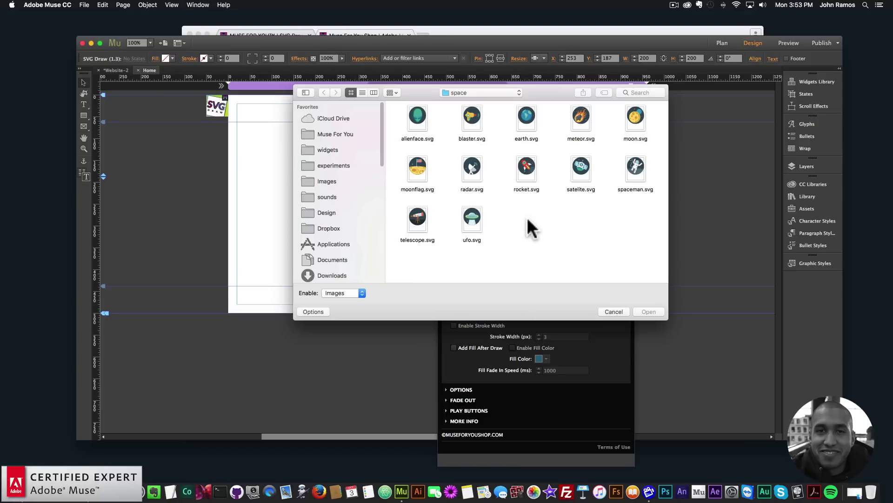
click(637, 164)
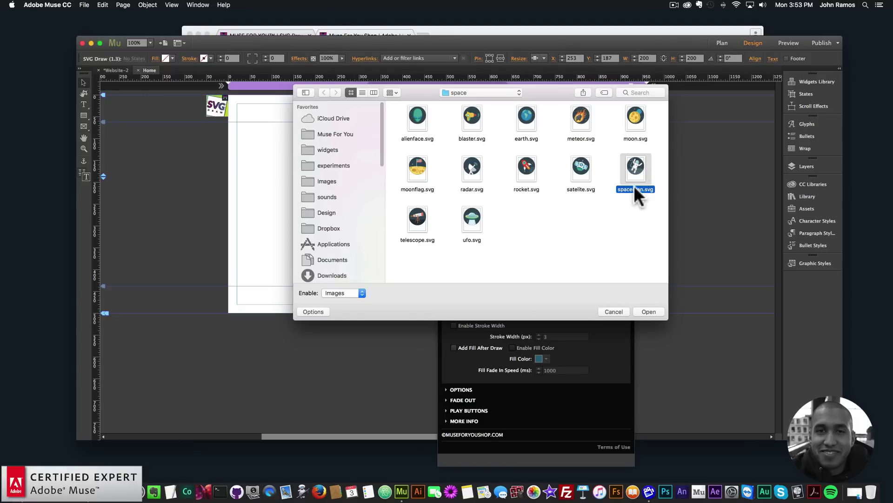
double_click(633, 168)
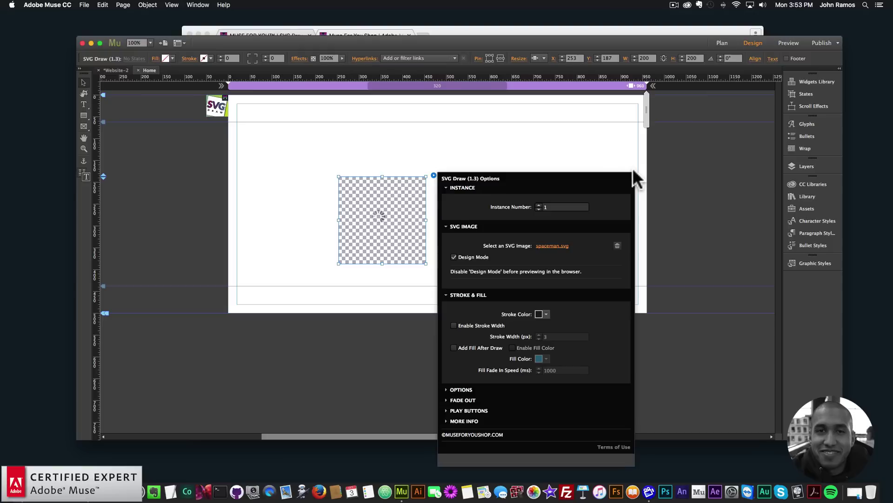
click(398, 232)
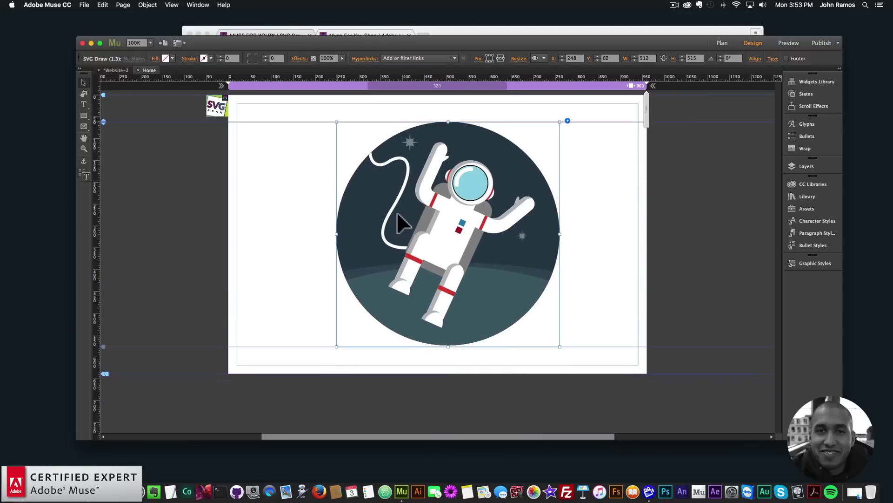
drag(410, 225, 405, 226)
Step: Enable stroke width for the spaceman widget and set it to 0.5 px
click(567, 121)
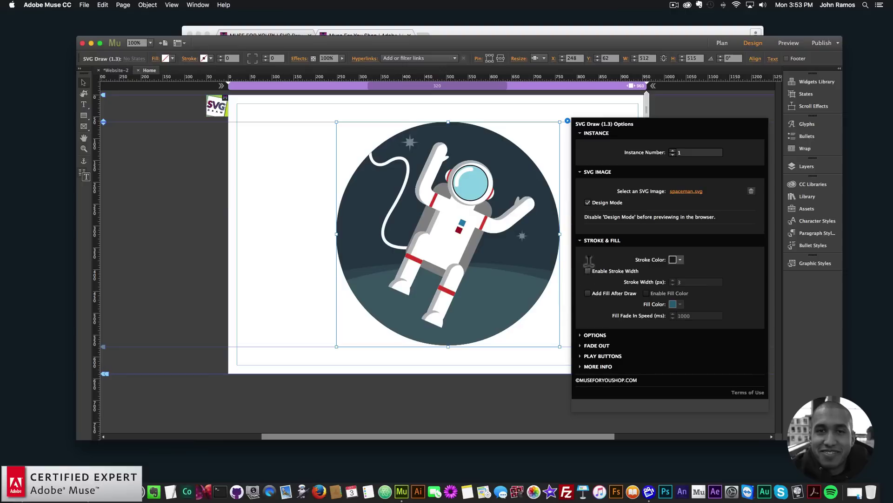
click(588, 271)
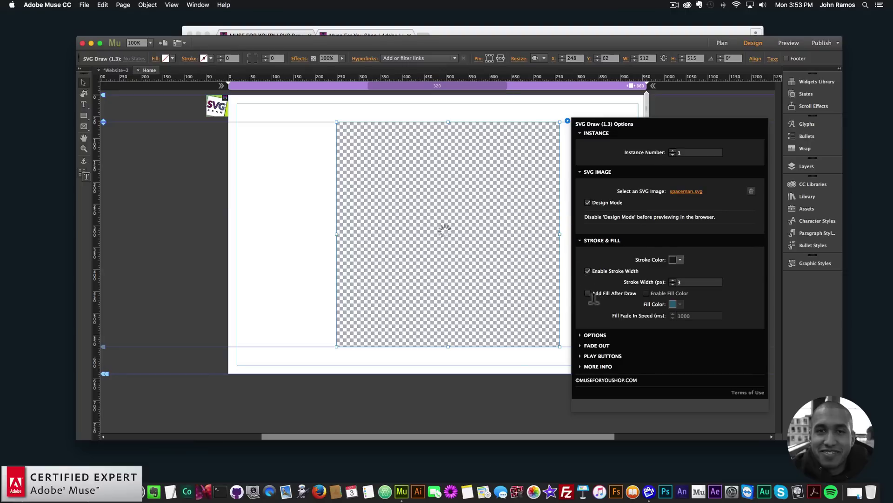
click(687, 281)
text(0.5)
key(Return)
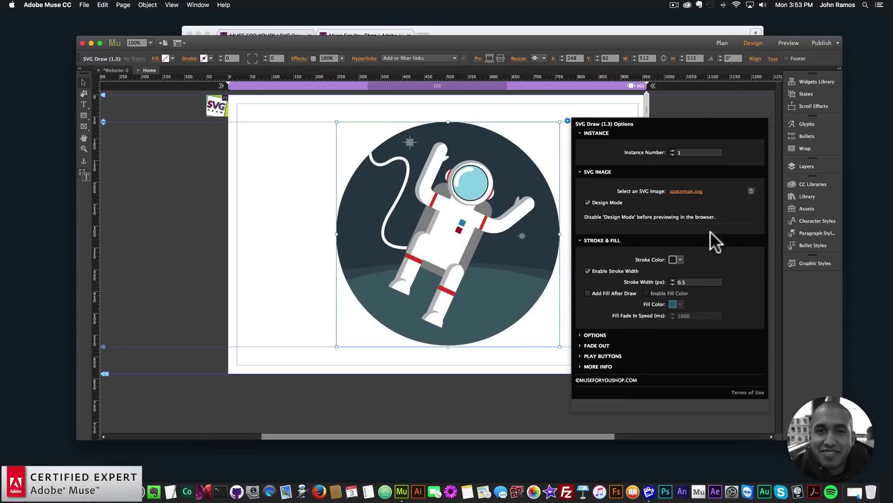
Step: Set the spaceman widget's stroke color to black (000000) and enable Add Fill After Draw
click(682, 259)
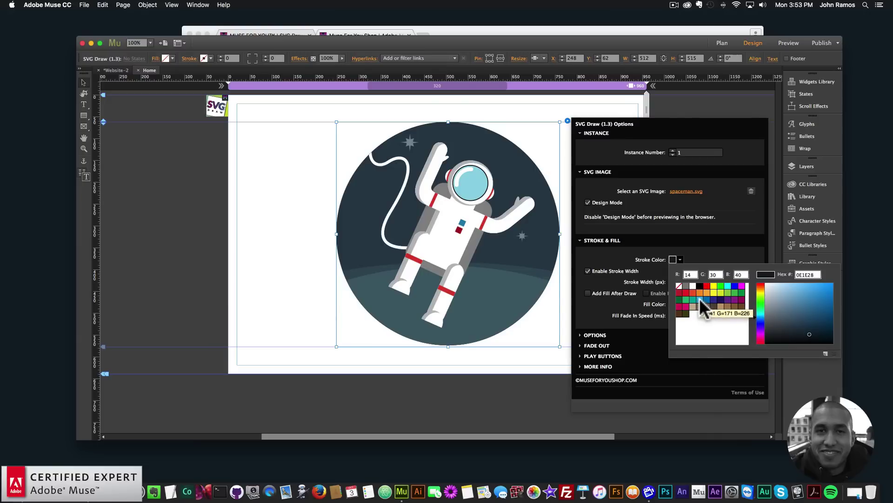
click(699, 285)
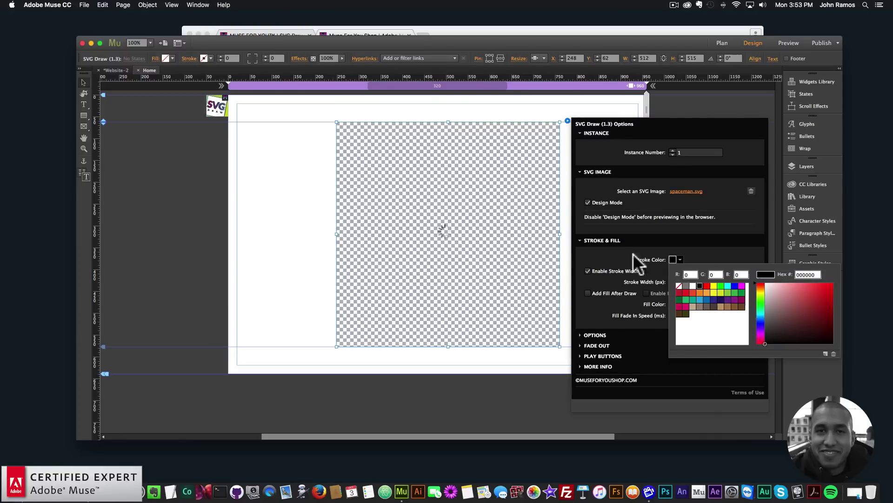
click(588, 293)
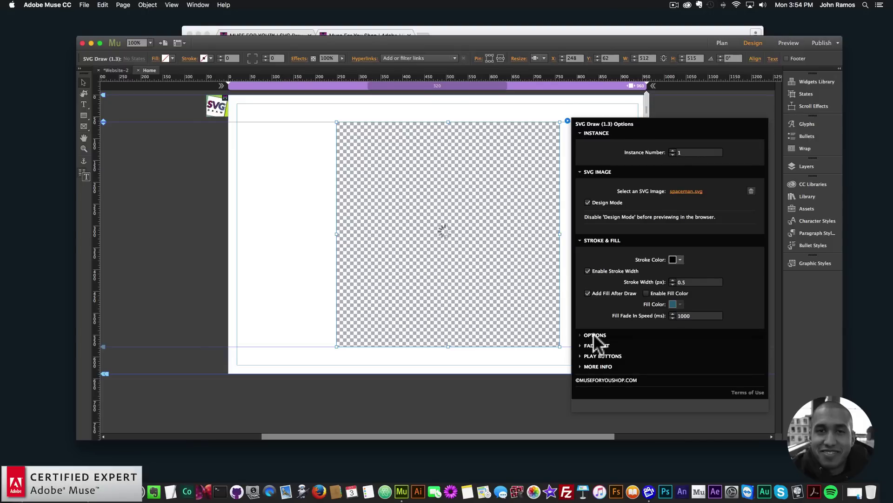
click(278, 195)
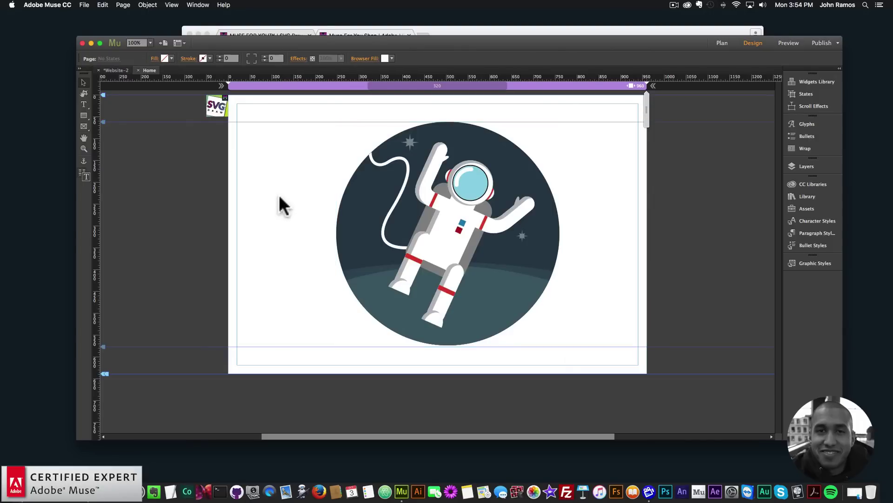
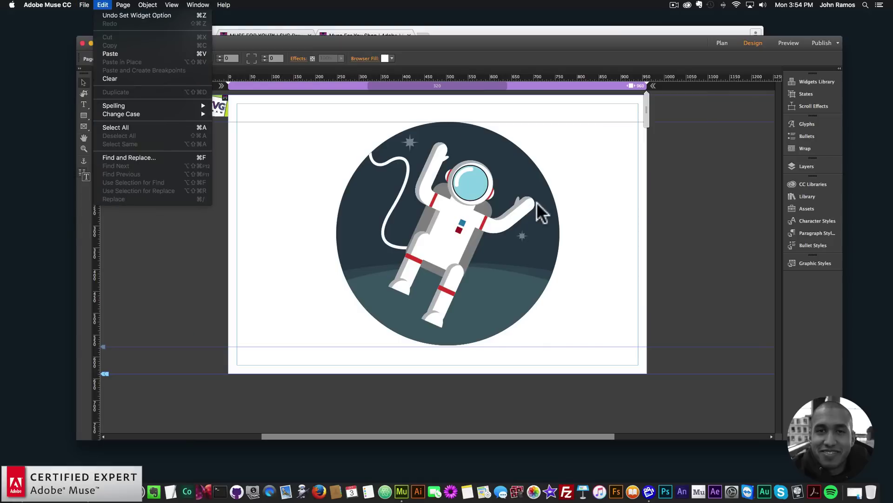
Step: Disable Design Mode for the spaceman SVG Draw widget and preview the page in the browser
click(516, 192)
click(567, 121)
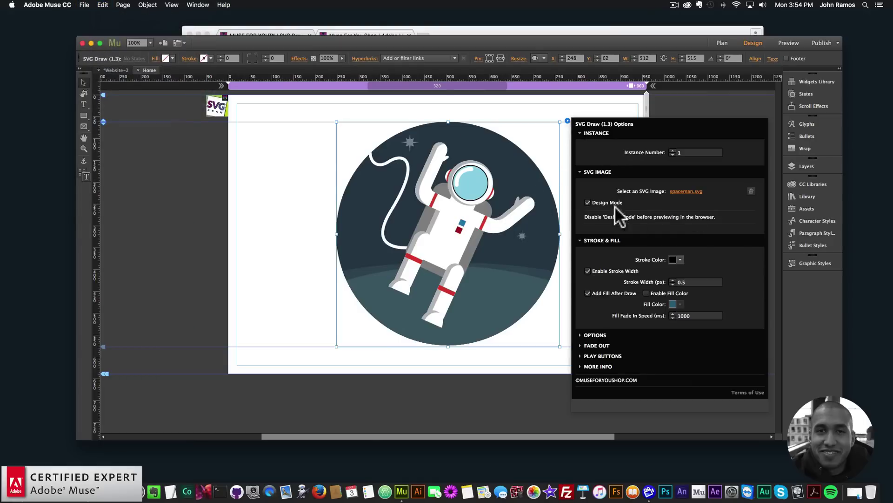
click(587, 202)
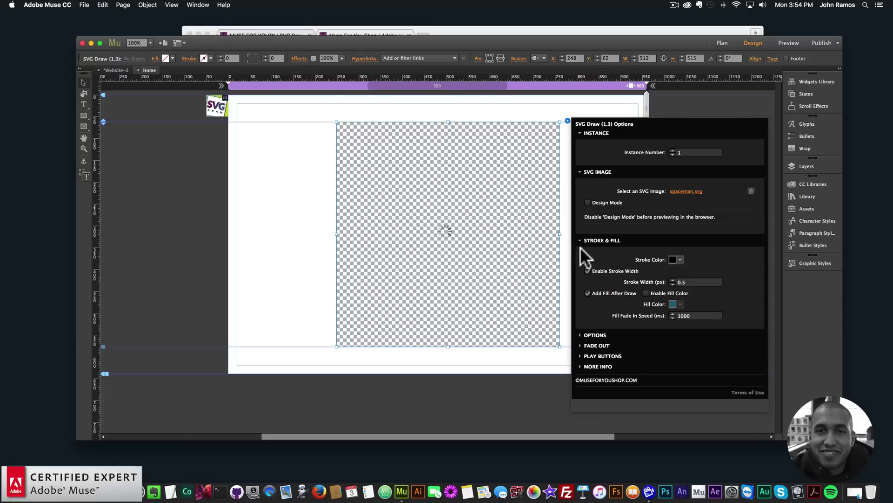
click(285, 185)
click(83, 5)
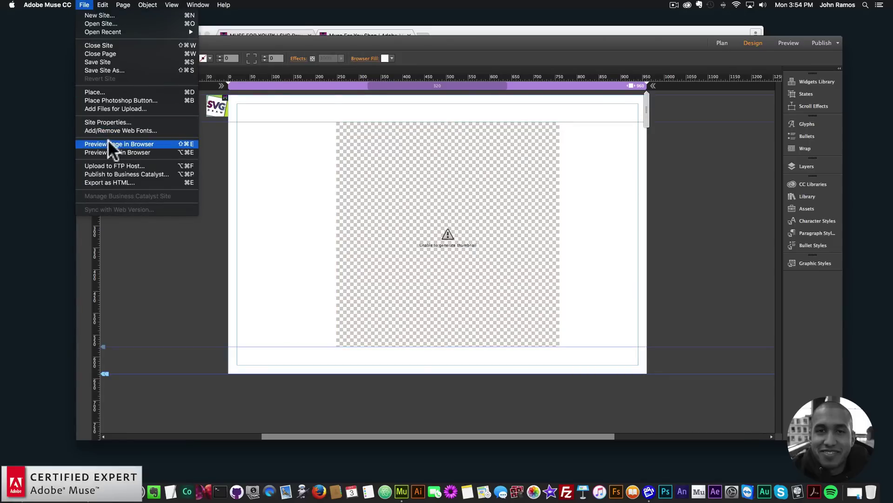
click(108, 139)
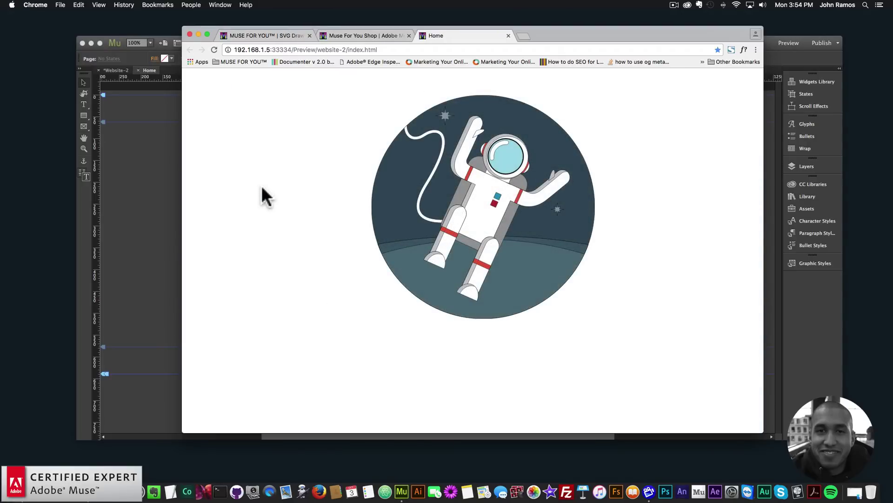
Step: Set the spaceman widget's stroke width to 2 px and preview the page in the browser
click(160, 171)
click(554, 130)
click(567, 121)
double_click(682, 282)
text(2)
key(Return)
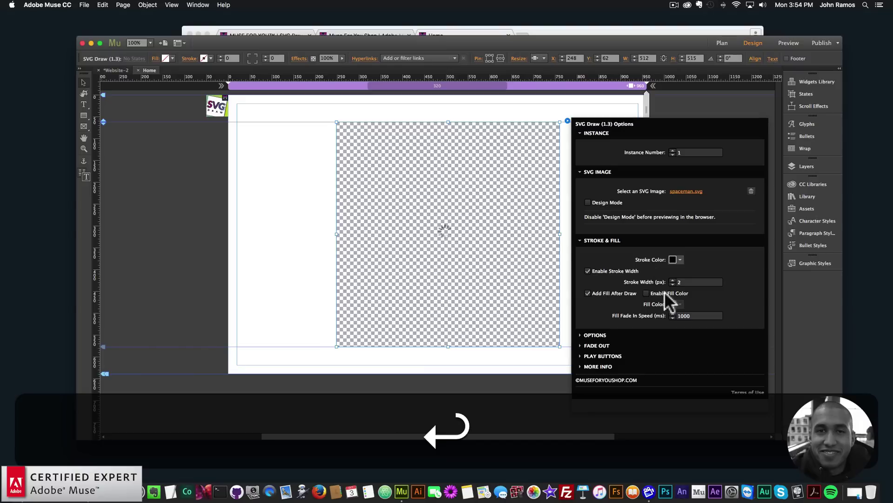
click(298, 179)
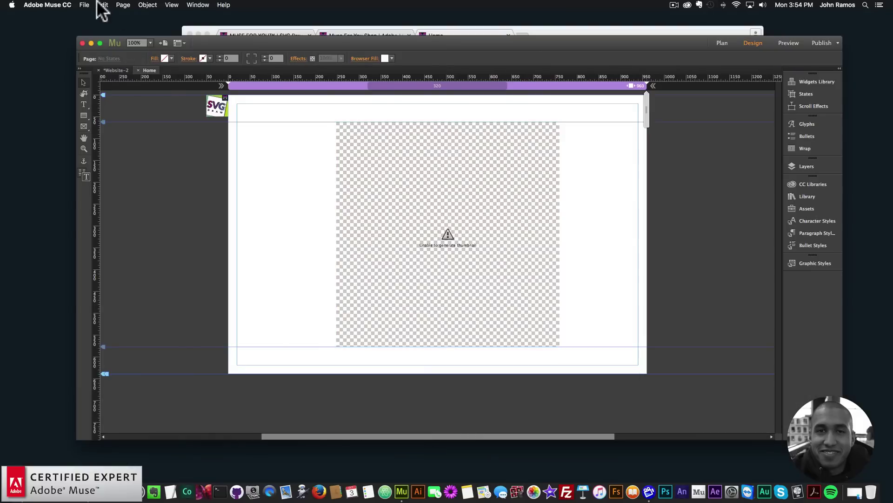
click(85, 5)
click(110, 142)
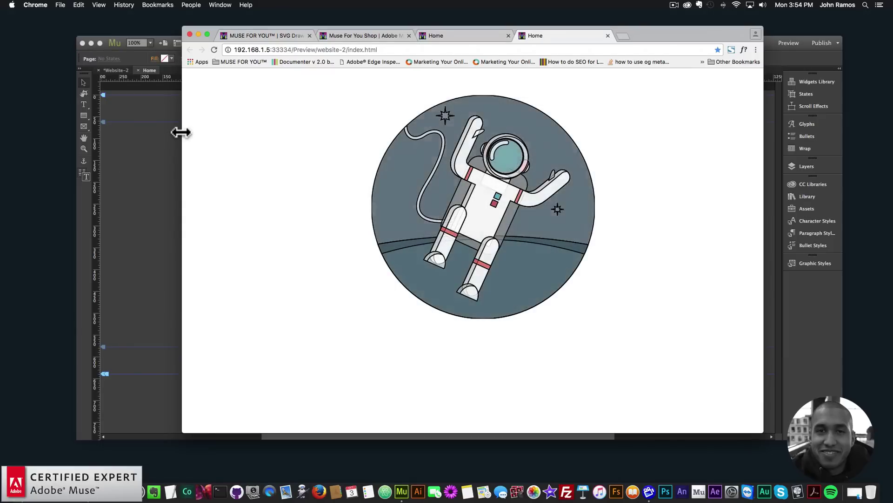
Step: Replace the SVG Draw widget's image with moon.svg from the space folder and preview the page in the browser
click(163, 171)
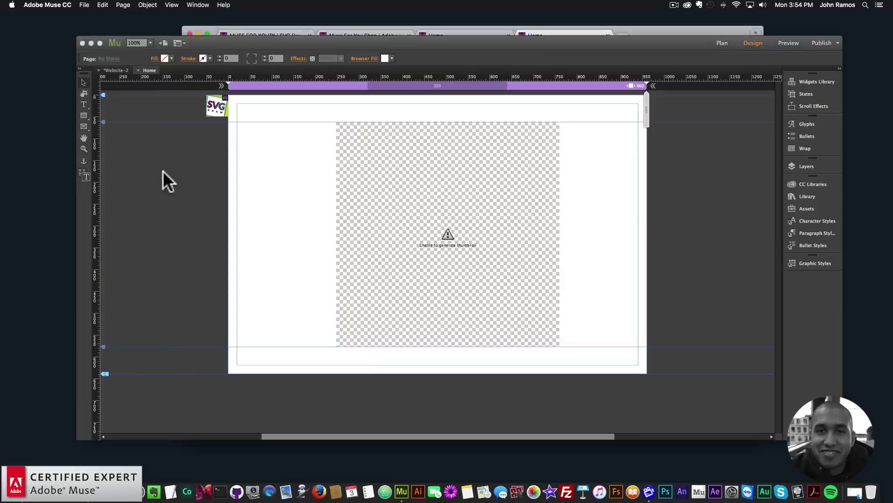
click(567, 120)
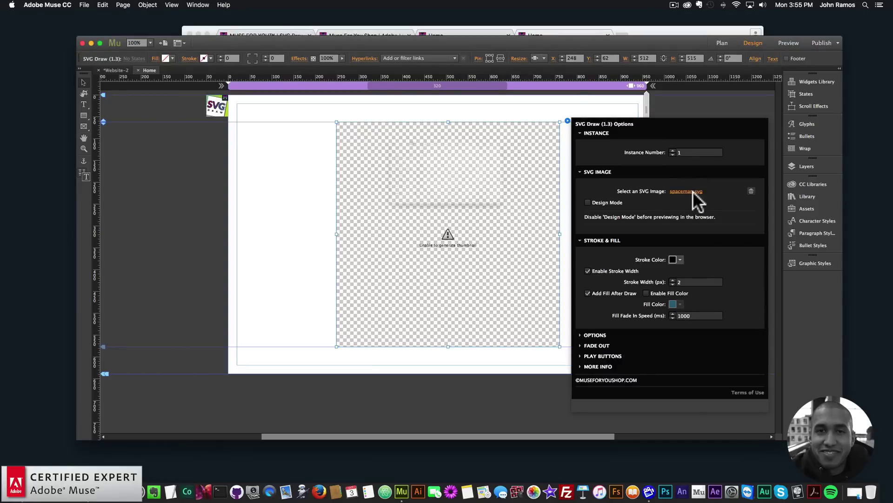
click(688, 191)
scroll(476, 175, down, 1)
double_click(425, 147)
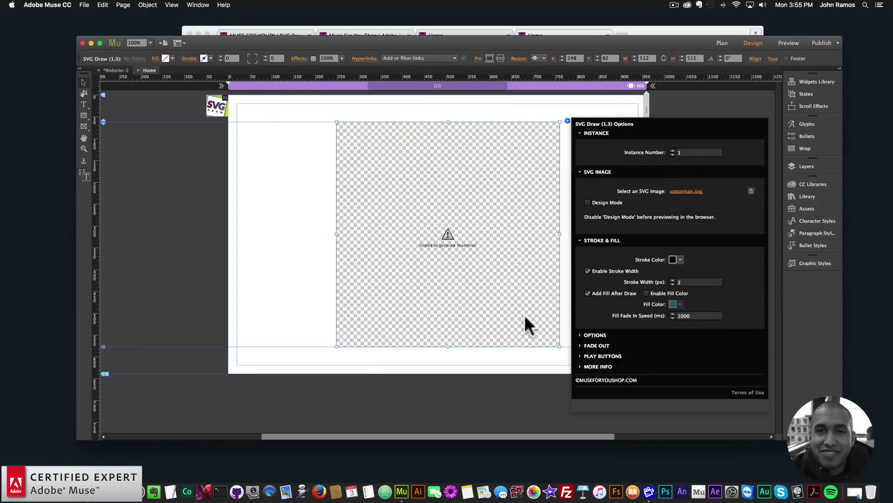
click(293, 193)
click(84, 5)
click(116, 140)
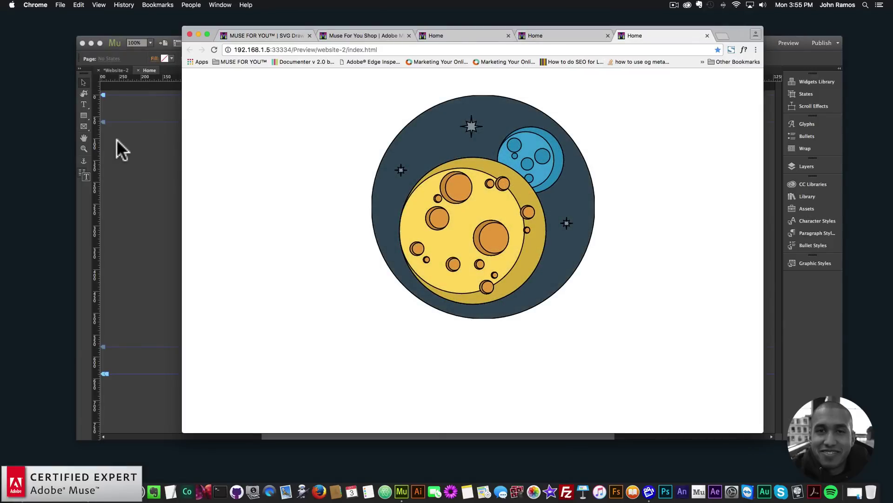
Step: Enable Fill Color for the moon drawing, keeping the default blue, and preview the page in the browser
click(142, 170)
click(549, 130)
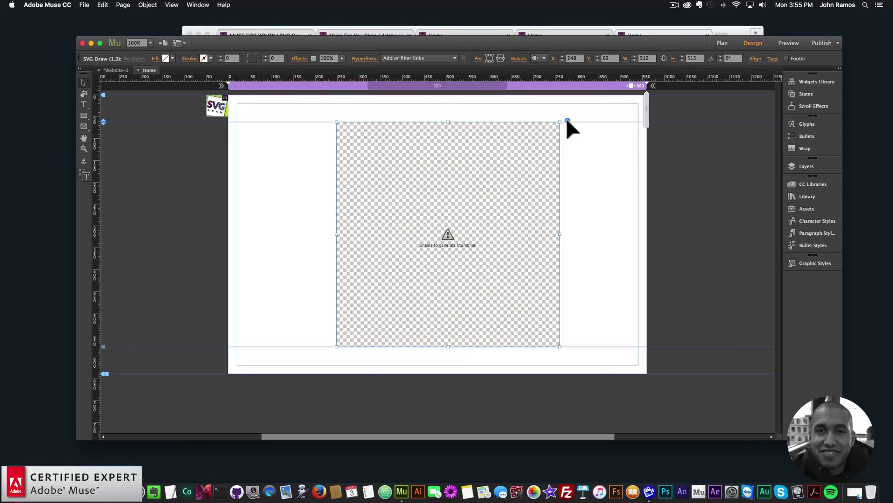
click(568, 120)
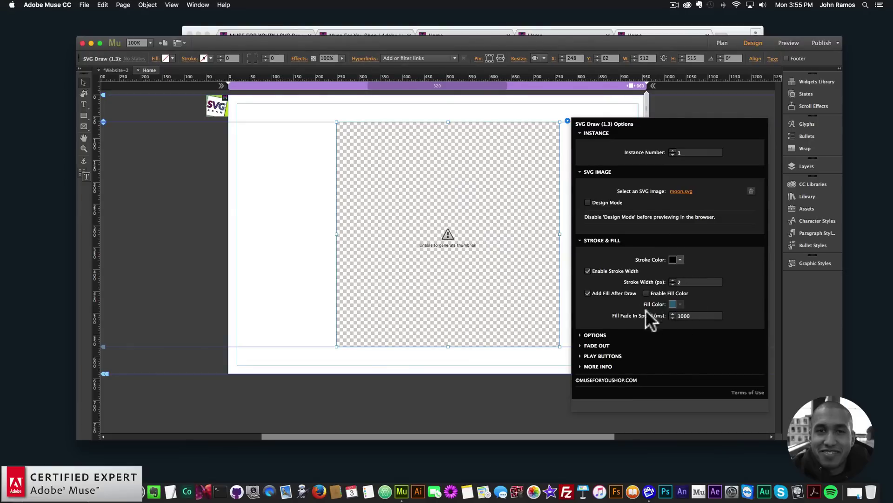
click(646, 293)
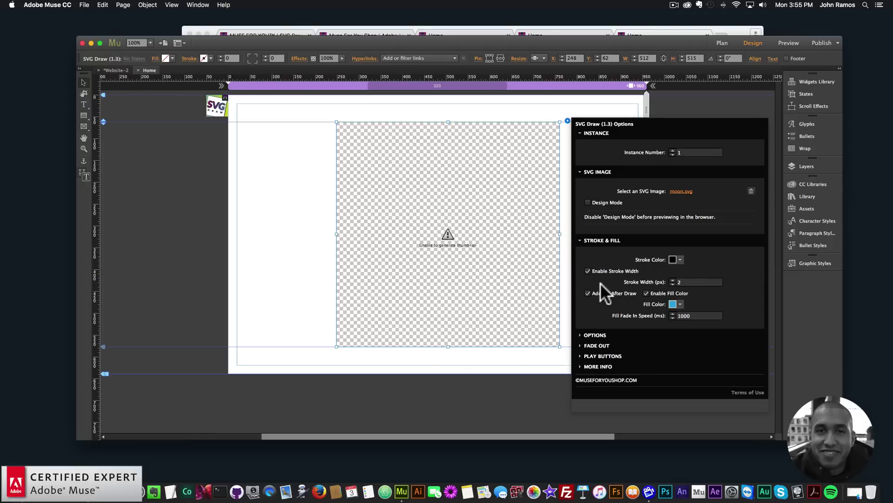
click(279, 160)
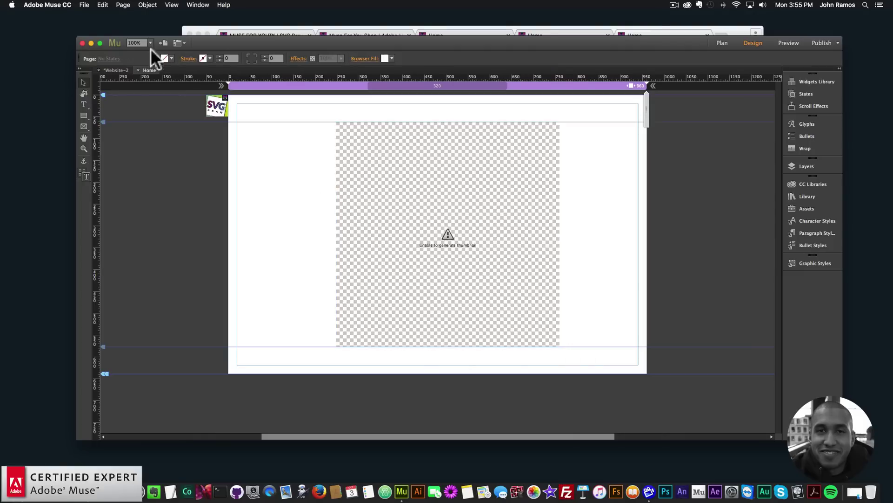
click(83, 5)
click(103, 144)
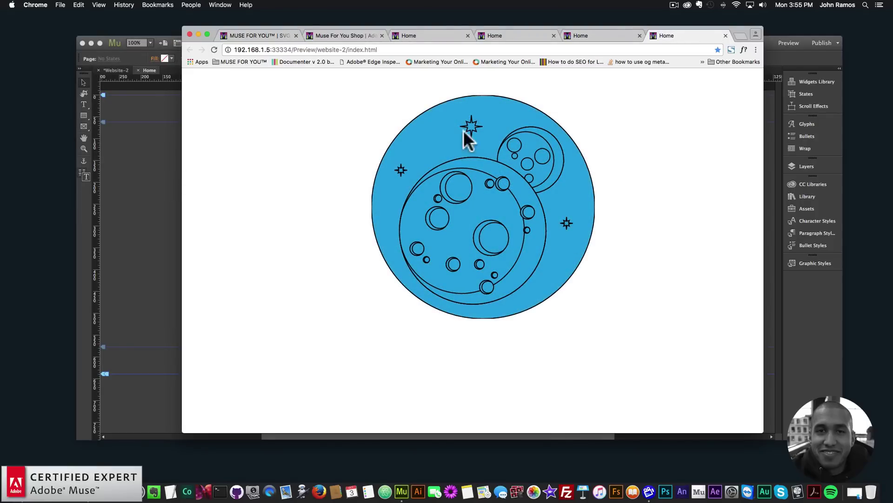
Step: Replace the SVG Draw widget's image with test2.svg from the recent images folder
click(159, 217)
click(543, 196)
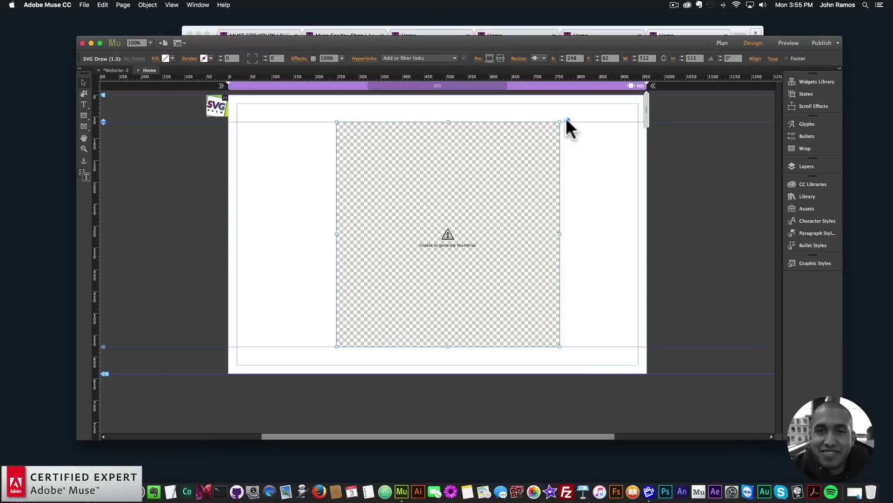
click(565, 120)
click(682, 191)
click(462, 92)
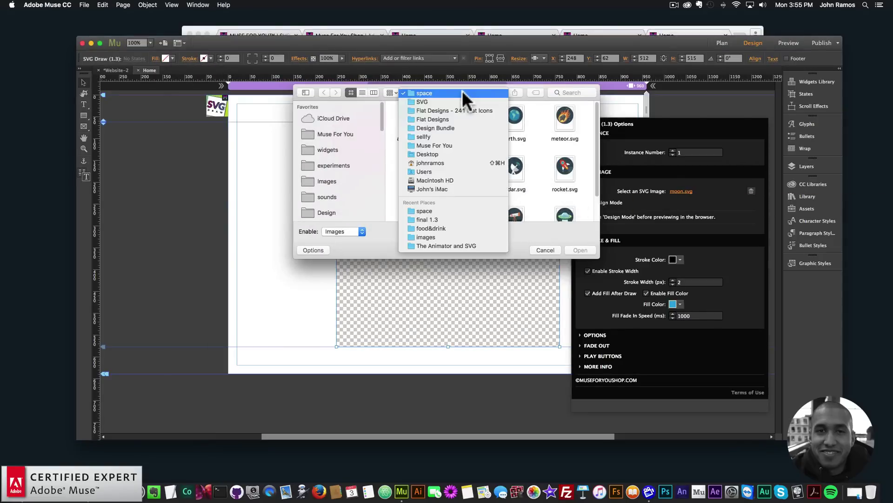
click(440, 236)
scroll(459, 194, down, 5)
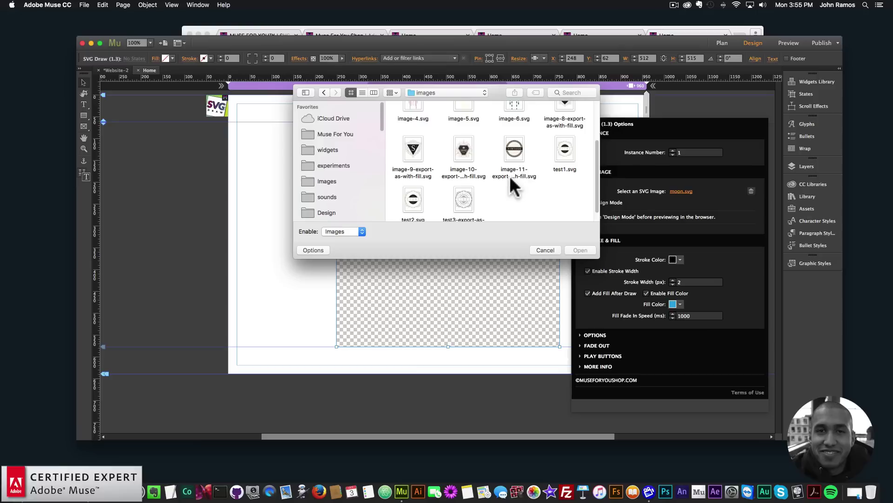
double_click(421, 202)
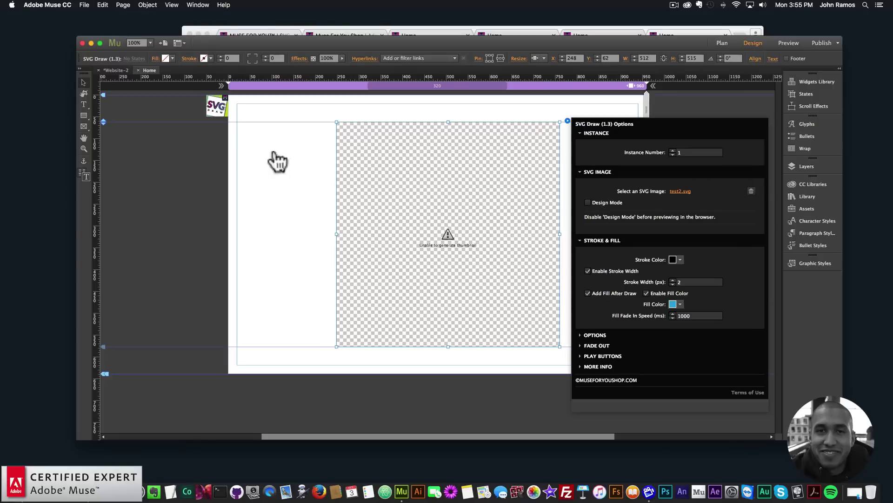
Step: Show the test2.svg artwork in Design Mode, disable Design Mode again, and preview the page in the browser
click(586, 202)
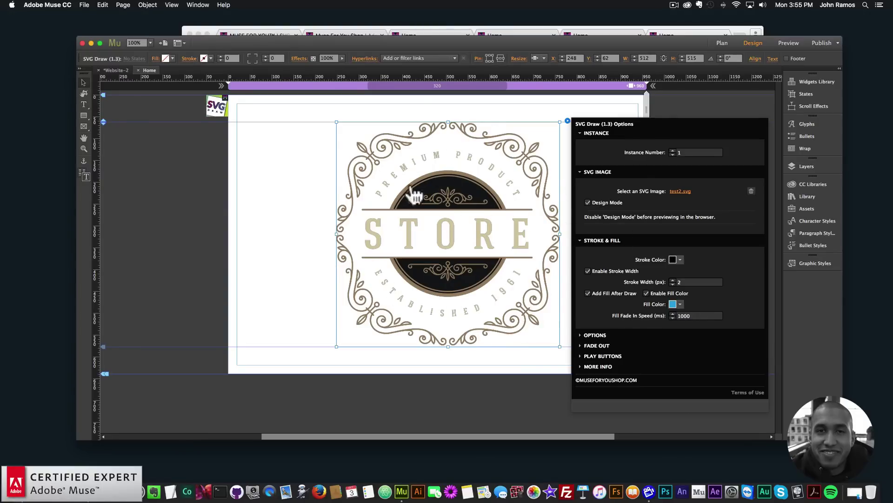
click(587, 202)
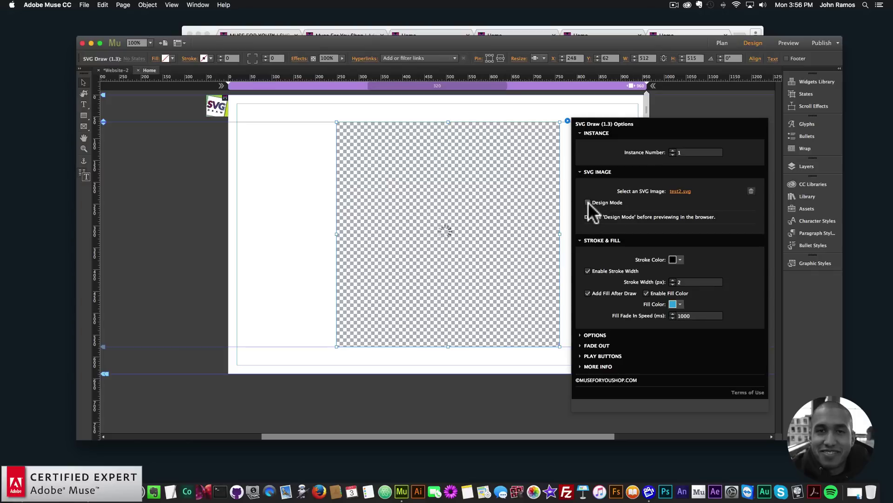
click(296, 179)
click(85, 4)
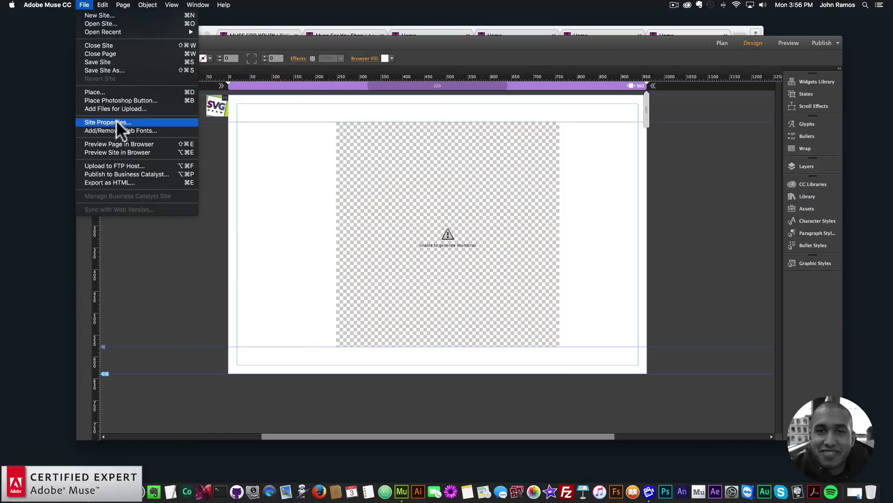
click(117, 142)
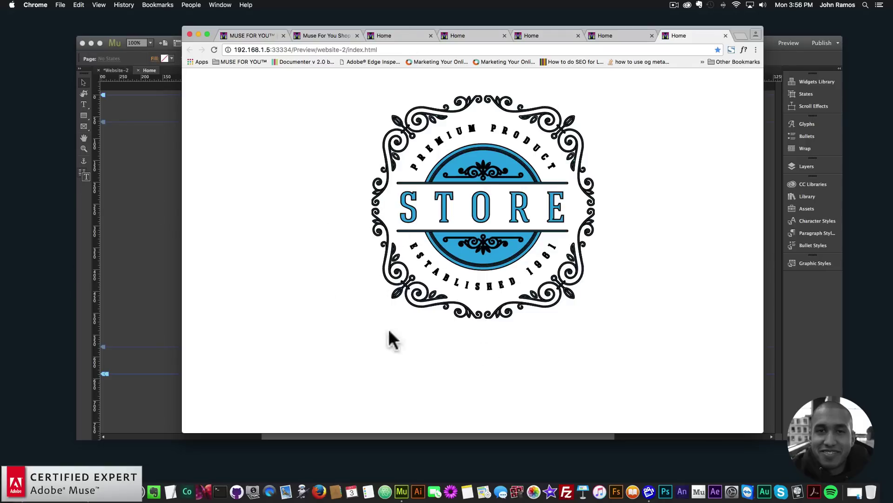
Step: Reduce the test2.svg drawing's stroke width to 0.5 px and preview the page in the browser
key(super+Tab)
click(381, 189)
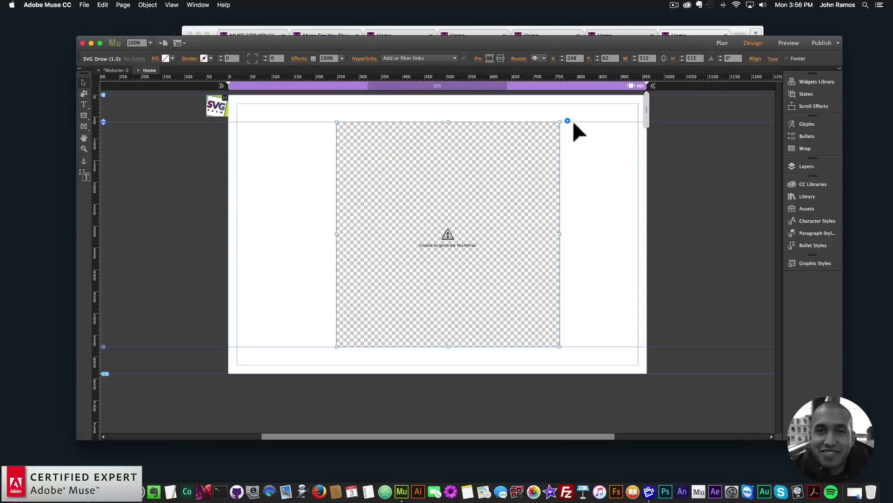
click(567, 120)
click(680, 282)
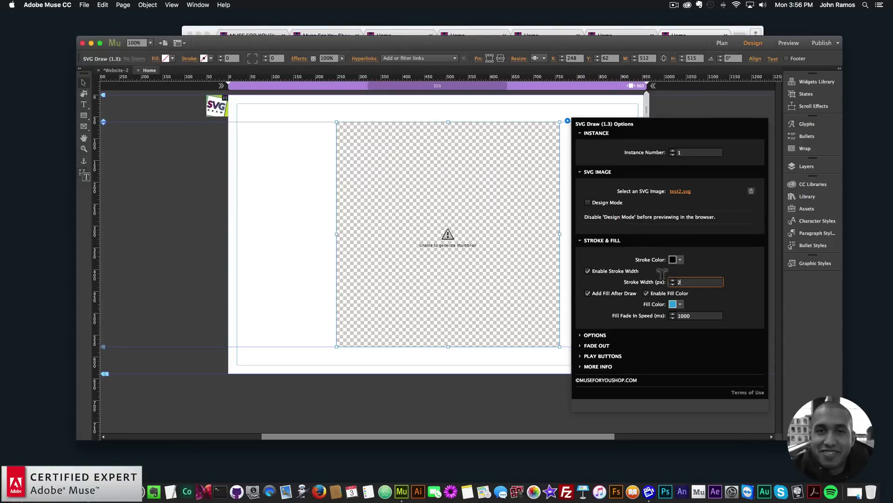
text(0.5)
key(Return)
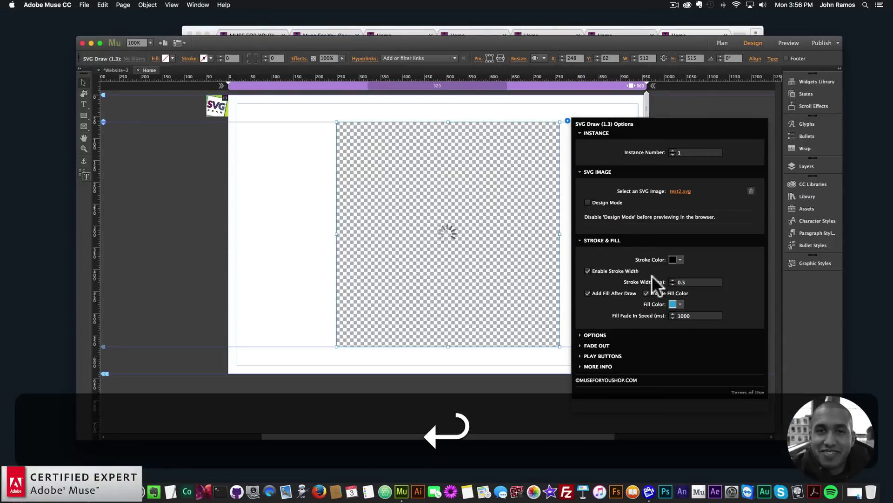
click(286, 166)
click(84, 5)
click(102, 139)
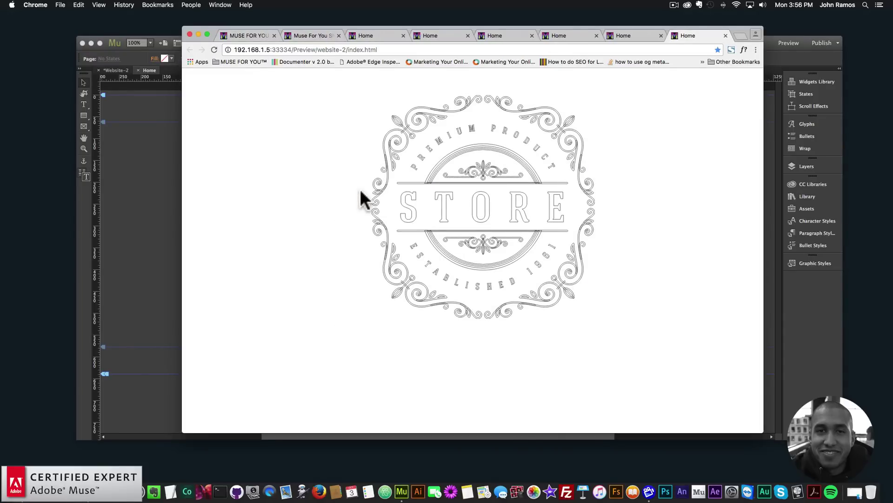
Step: In the SVG Draw widget's animation options, enable ReDraw SVG on Click and set the start delay to 2000 ms
click(179, 177)
click(479, 180)
click(568, 121)
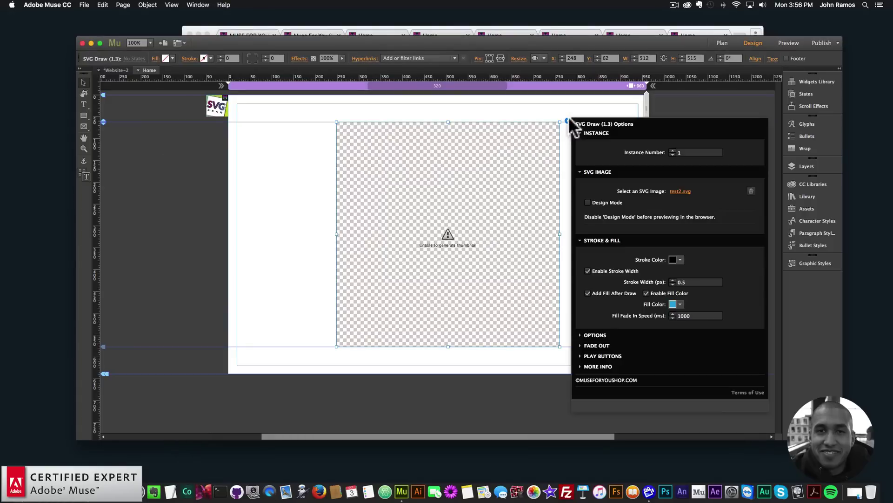
click(595, 335)
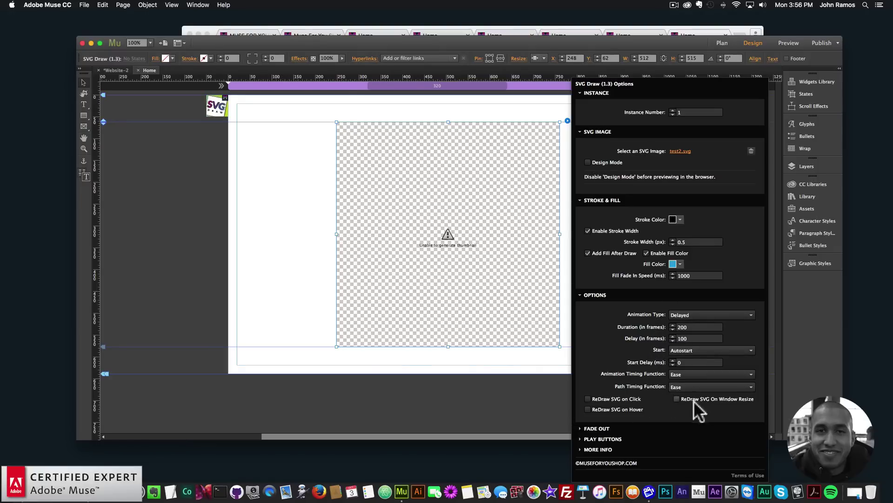
click(587, 398)
click(681, 359)
text(2000)
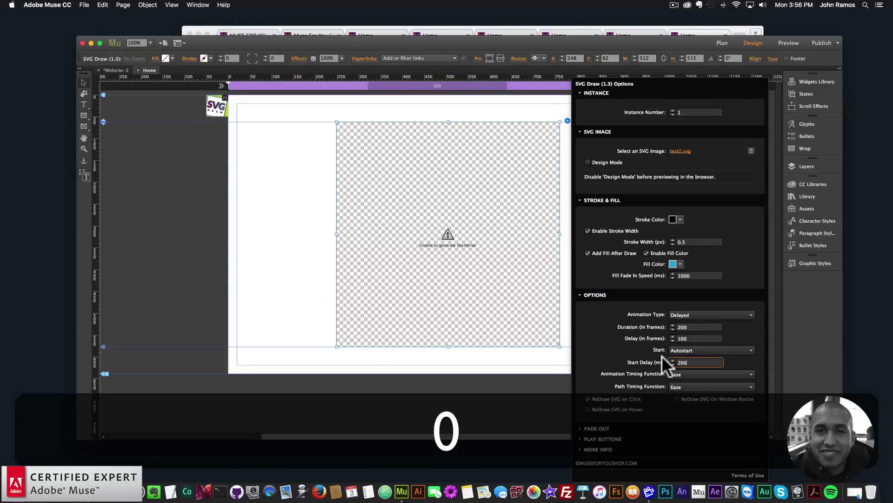
key(Return)
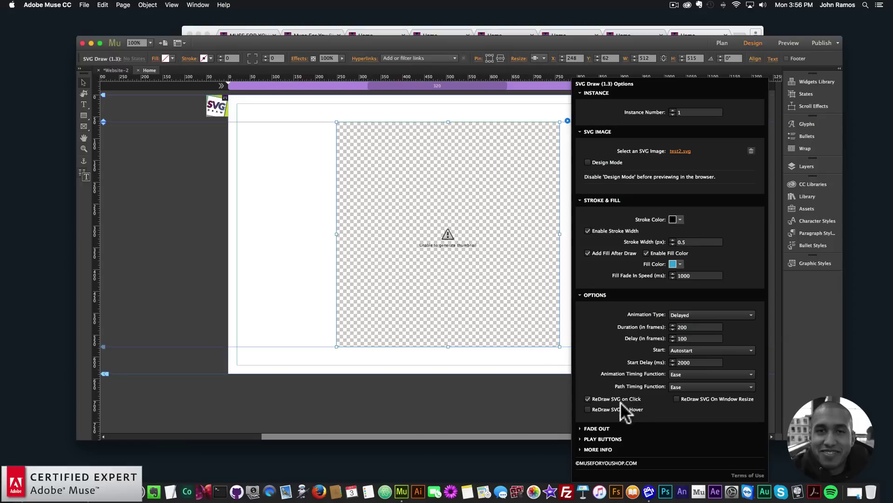
Step: Preview the page in the browser to check the delayed start of the drawing animation
click(366, 194)
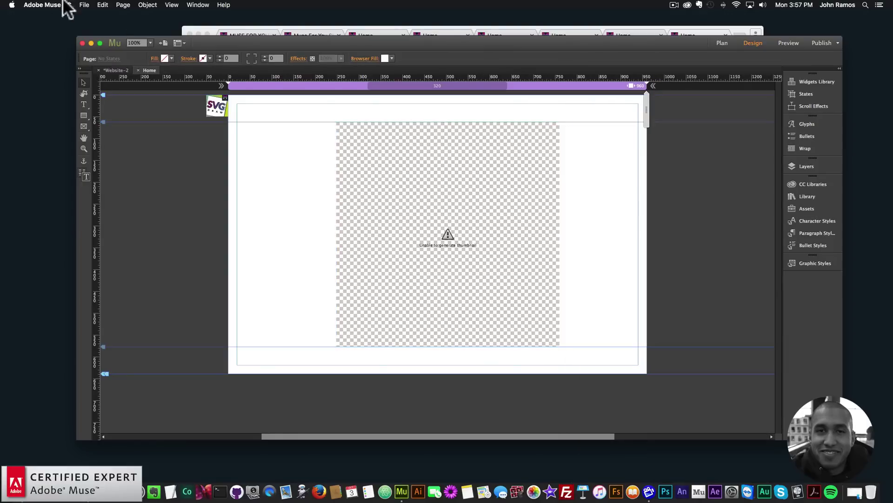
click(83, 4)
click(119, 142)
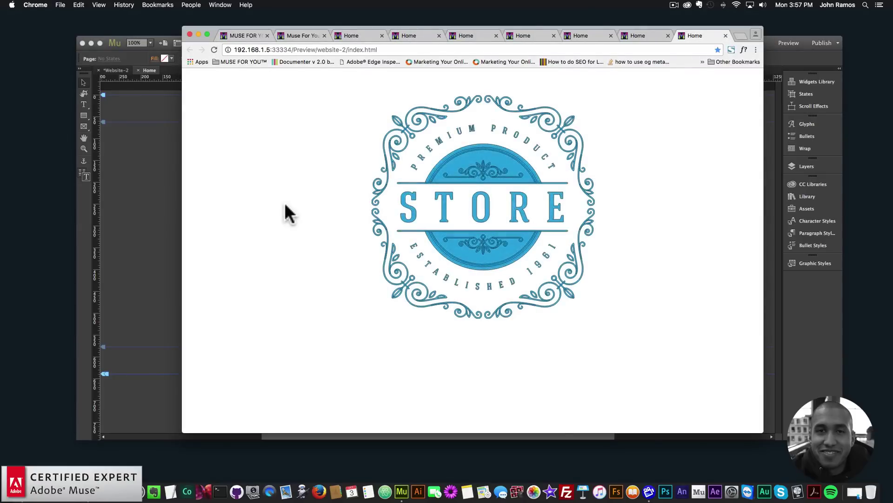
Step: Enable Fade Out After Draw for the SVG Draw widget and turn off Enable Fill Color and Add Fill After Draw
click(156, 163)
click(596, 346)
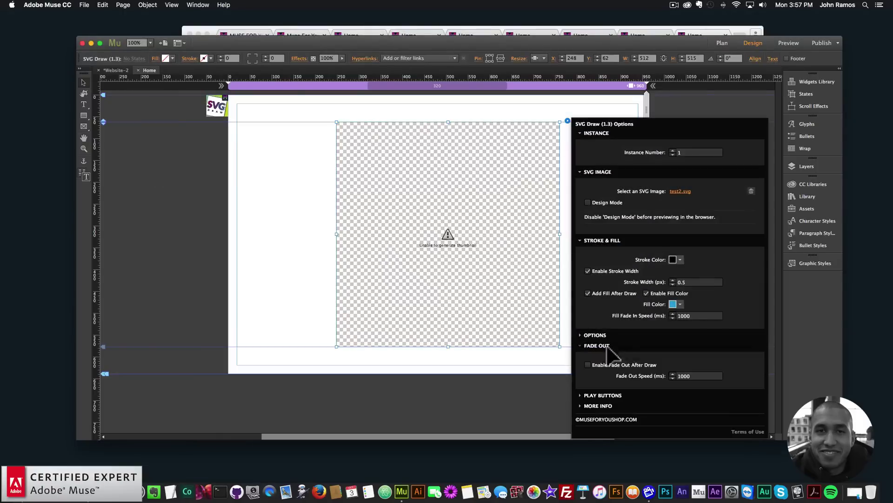
click(588, 364)
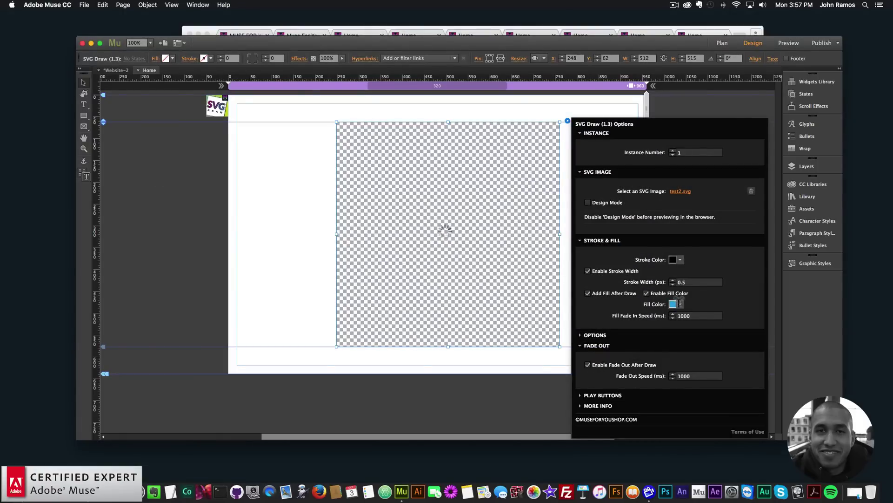
click(646, 292)
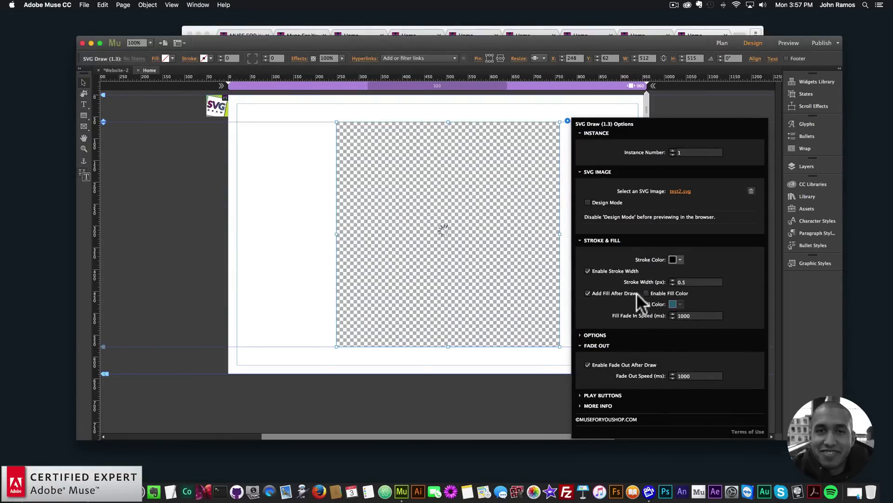
click(588, 293)
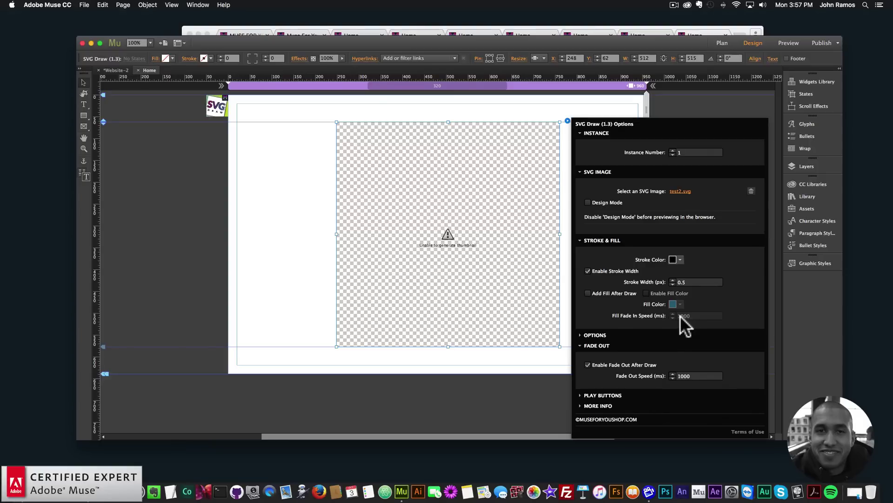
Step: Preview the page in the browser to check the fade-out after the drawing
click(335, 181)
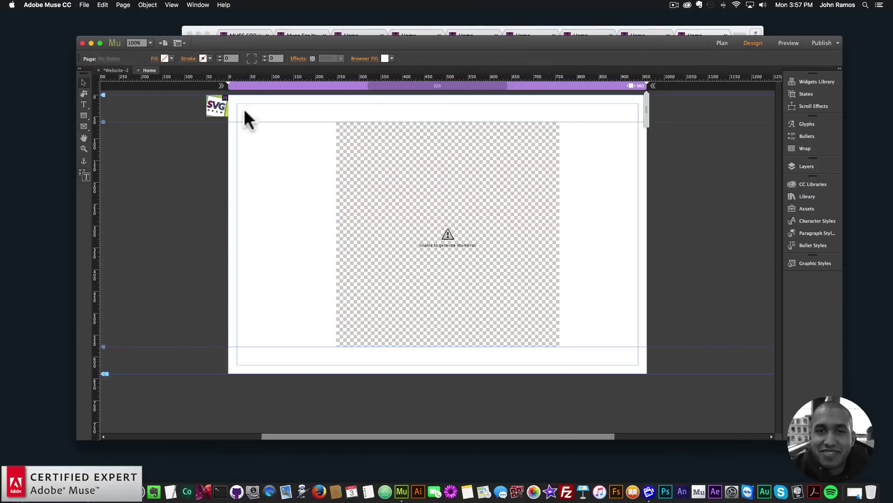
click(89, 4)
click(108, 141)
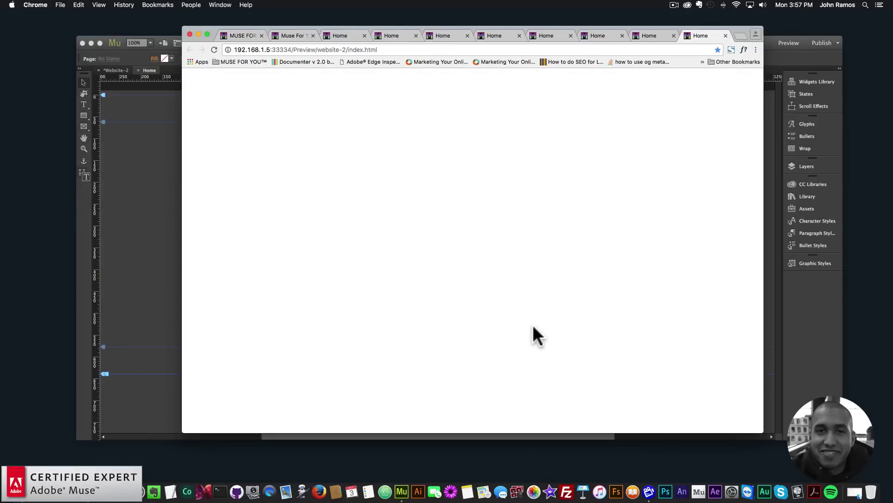
Step: Set the SVG Draw widget's start delay to 0 ms
click(114, 176)
click(414, 183)
click(568, 121)
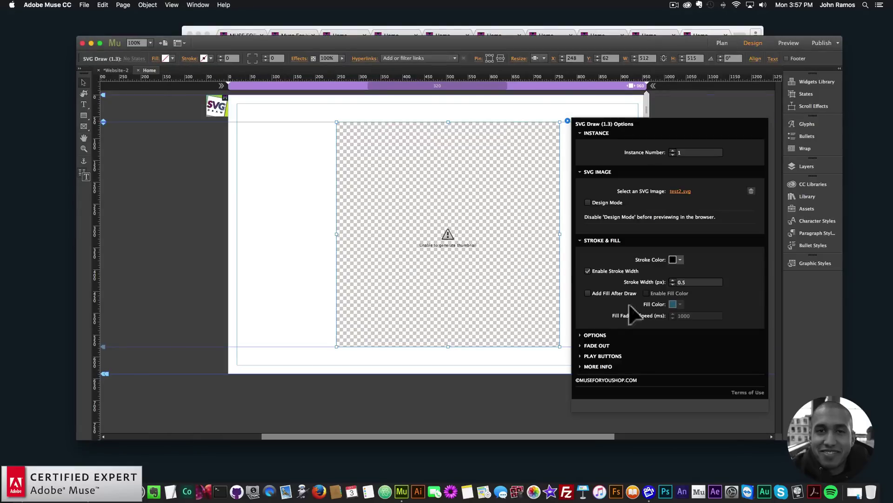
click(587, 336)
key(Return)
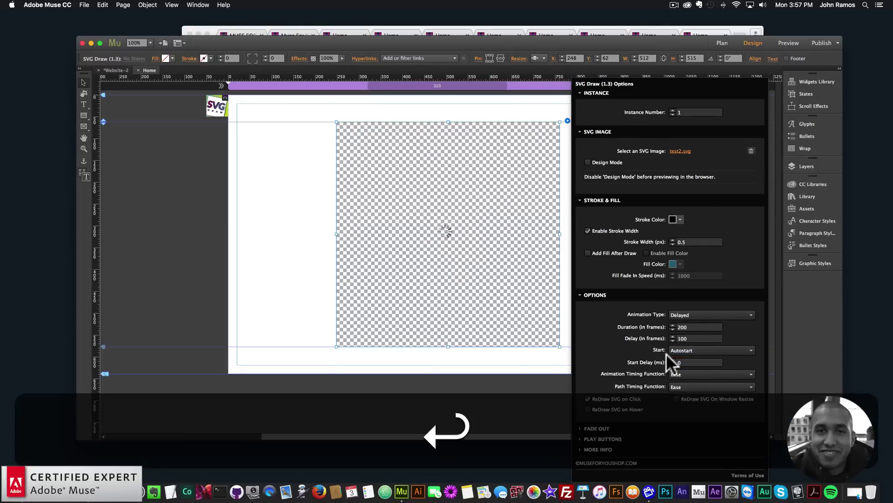
Step: Preview the page in the browser to check the drawing and fade-out without a start delay
click(295, 245)
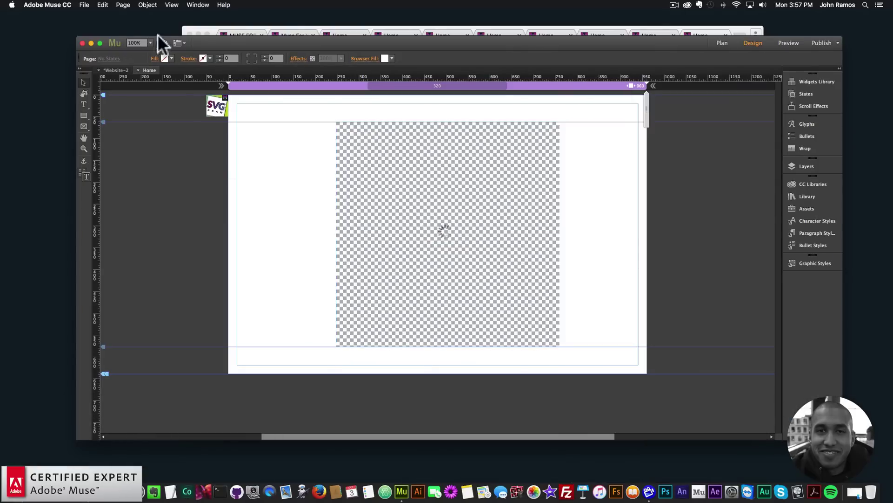
click(87, 4)
click(118, 141)
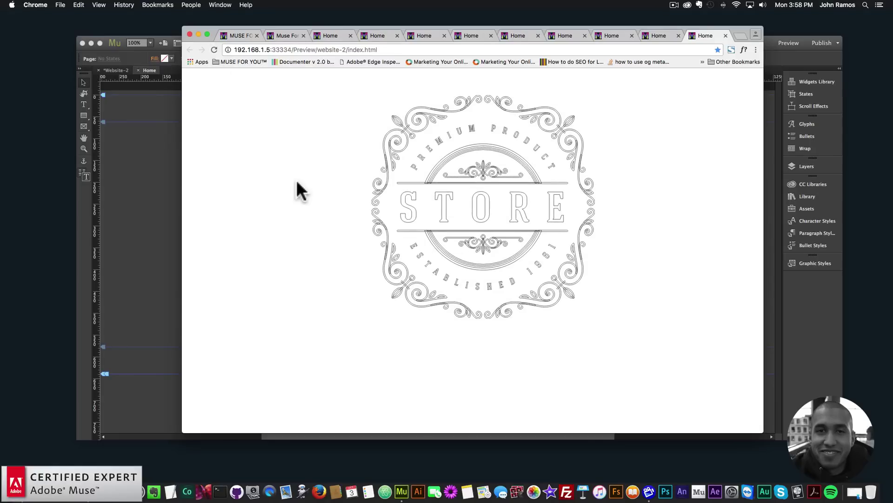
Step: Disable Enable Fade Out After Draw in the SVG Draw widget and review its animation options
click(159, 145)
click(568, 121)
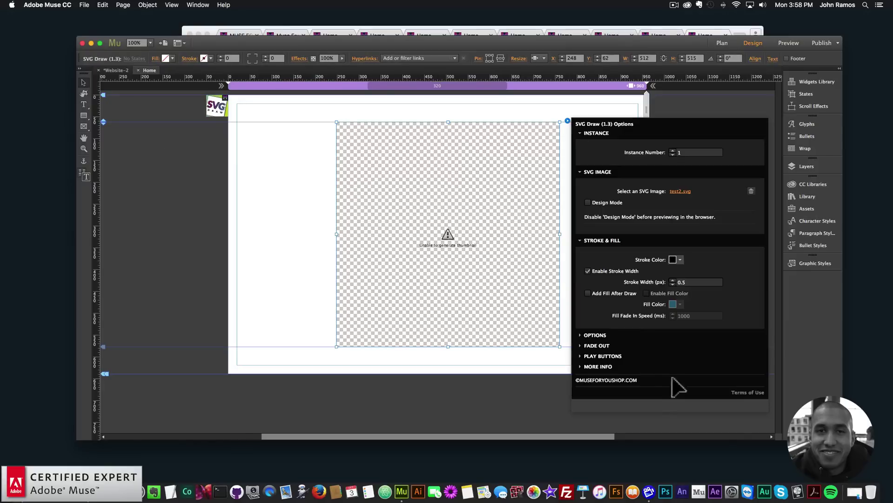
click(597, 346)
click(587, 365)
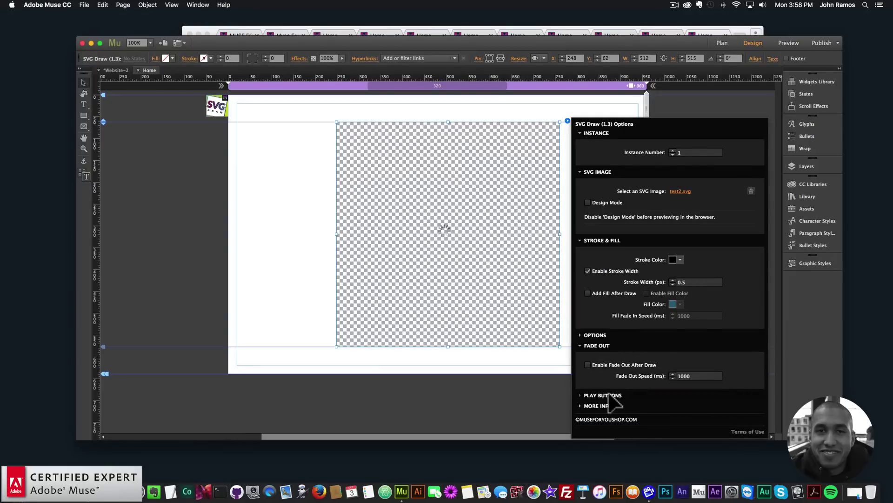
click(595, 336)
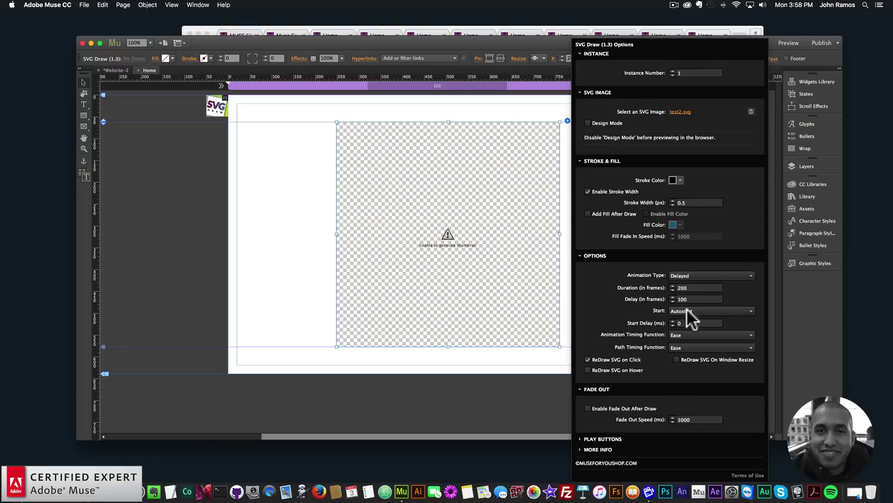
click(305, 280)
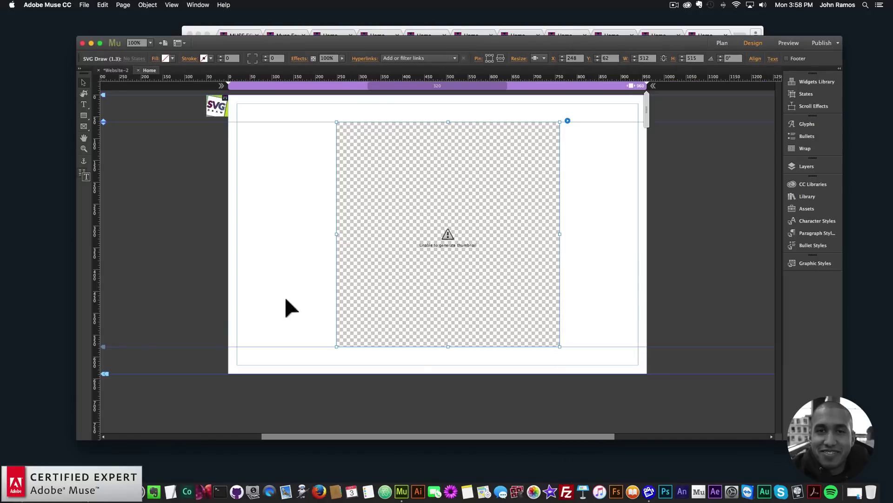
Step: Preview the page in the browser to check the outline drawing with fade-out disabled
click(432, 26)
key(super+Tab)
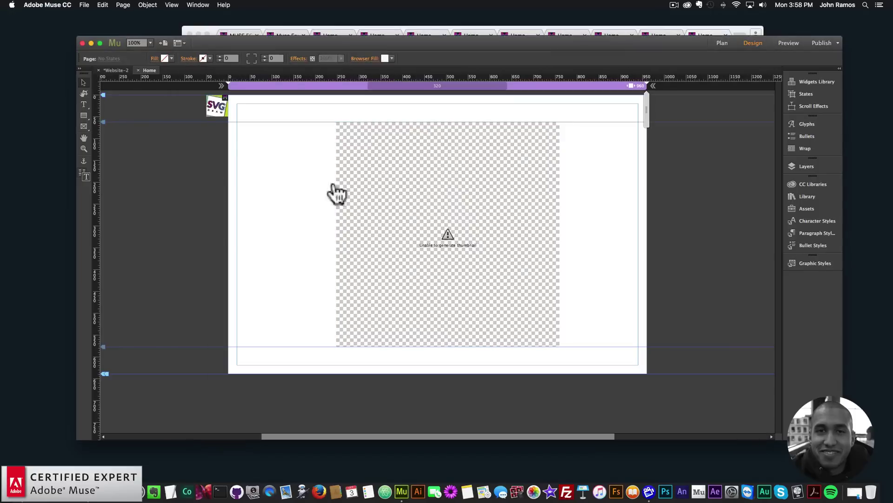
click(84, 5)
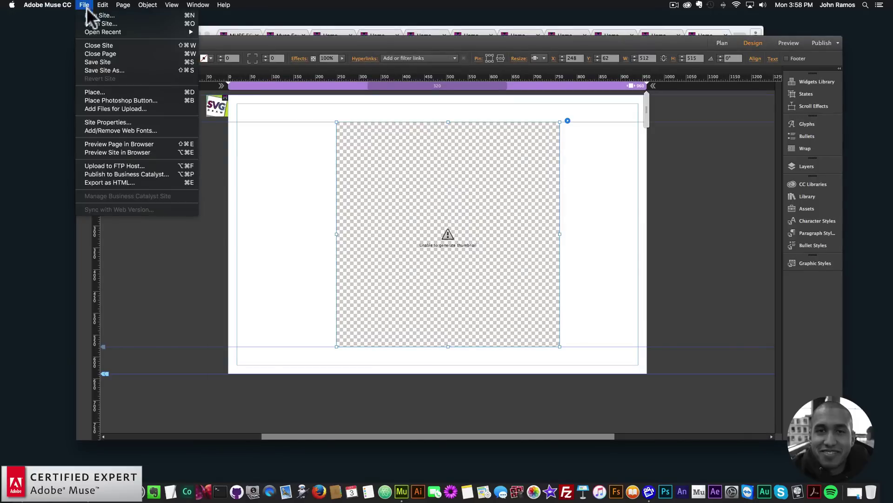
click(117, 141)
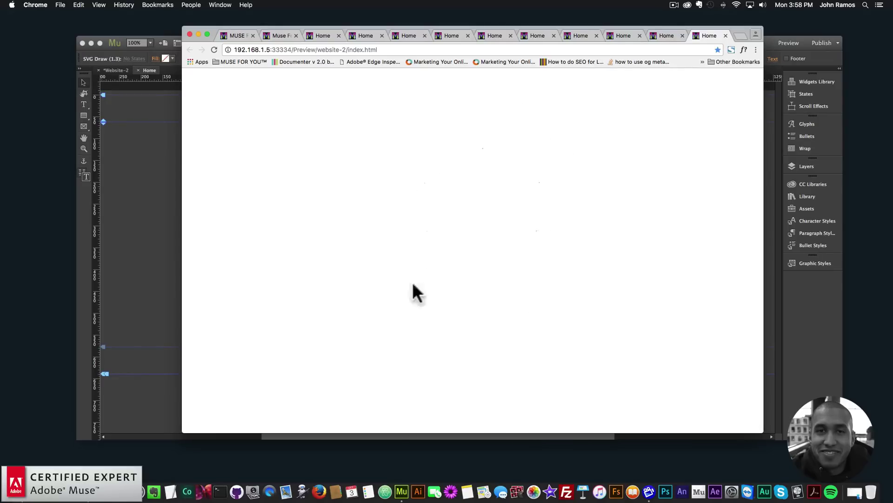
Step: Enable ReDraw SVG on Hover and ReDraw SVG On Window Resize, keeping ReDraw SVG on Click enabled
click(132, 181)
click(568, 120)
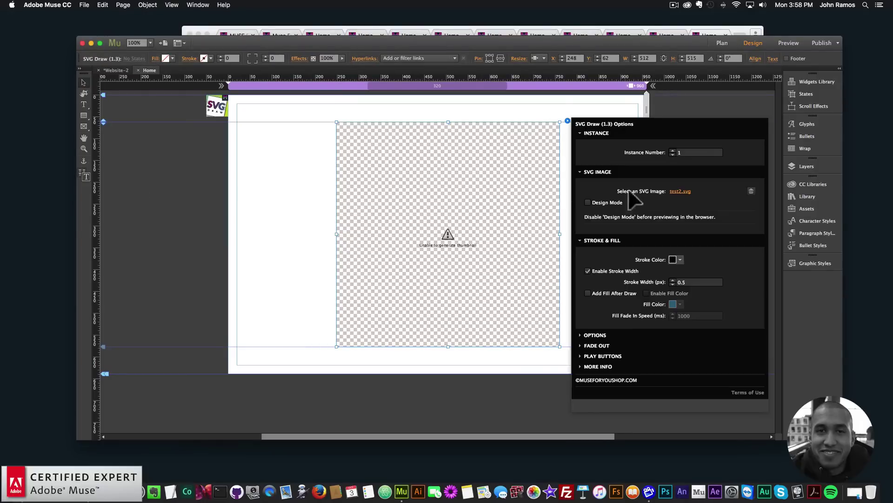
click(594, 335)
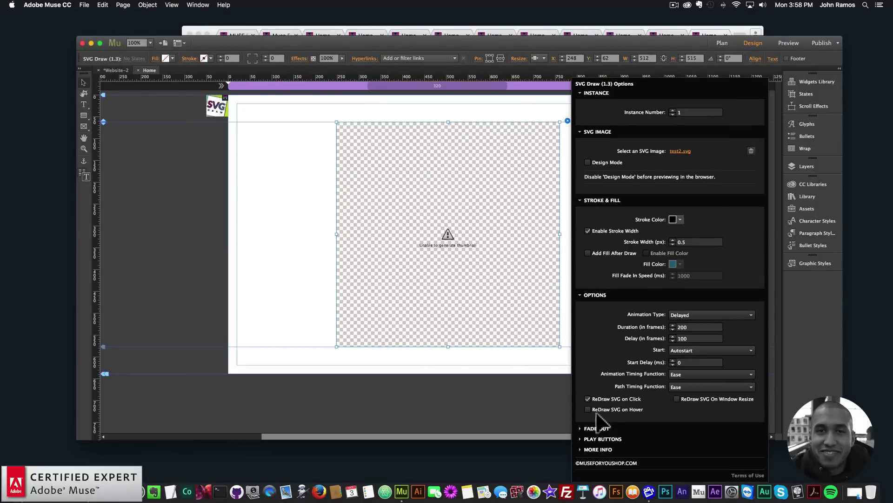
click(588, 409)
click(588, 399)
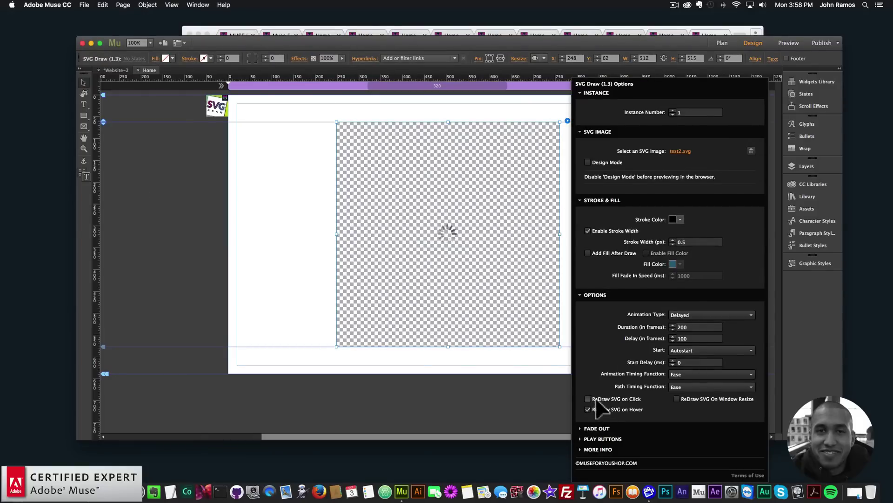
click(677, 399)
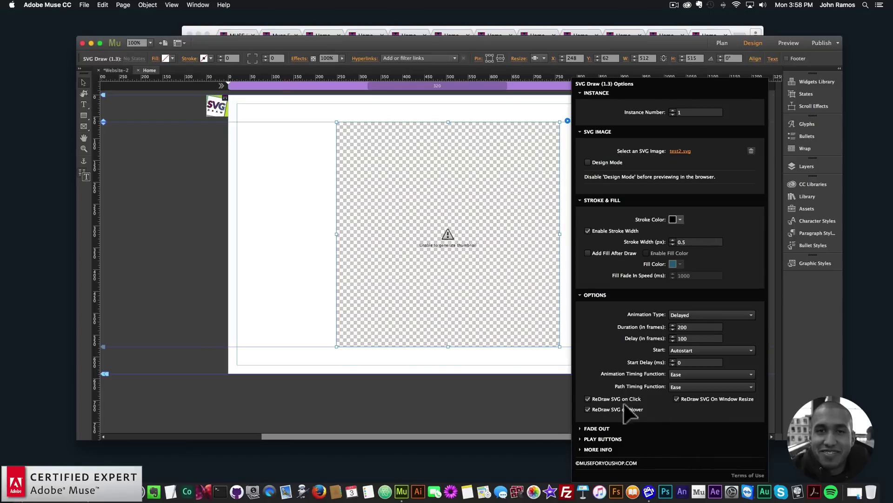
Step: Preview the site in the browser to test redrawing on click, hover and window resize, and return to Muse
click(85, 5)
click(113, 152)
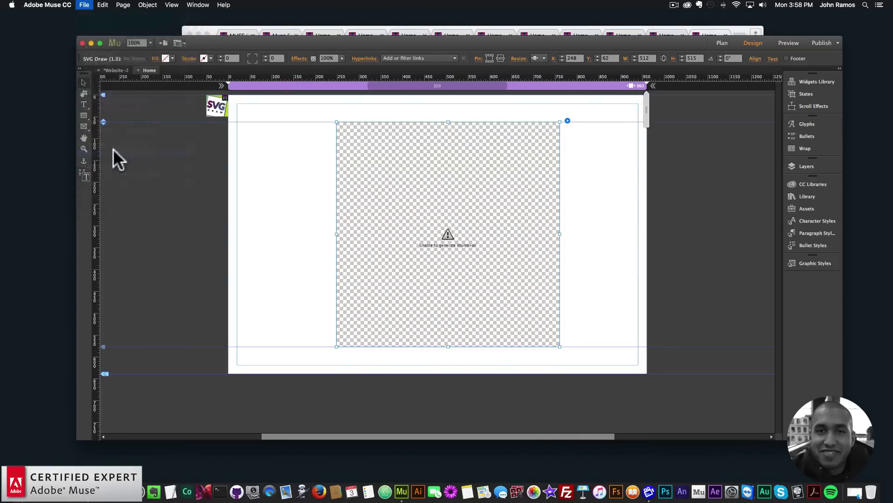
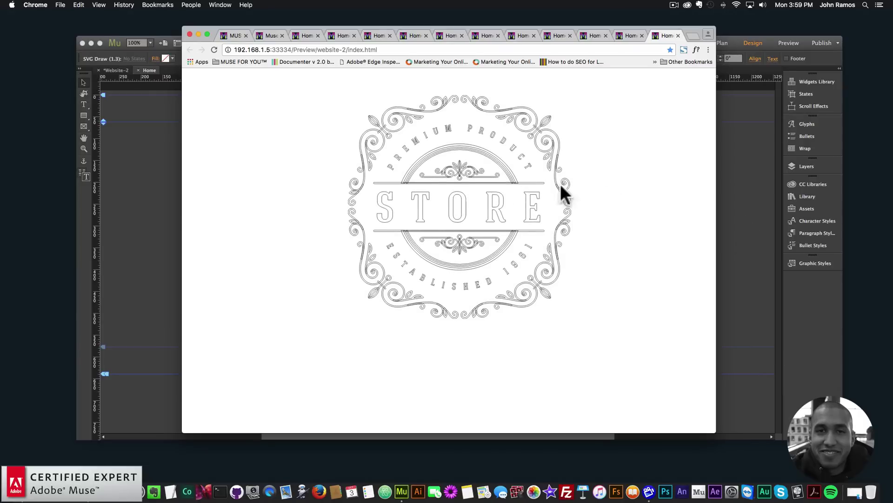
click(733, 236)
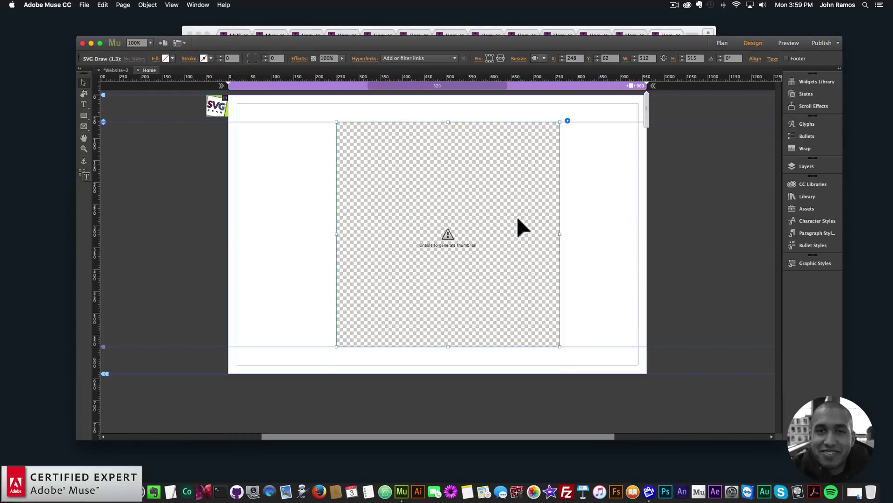
Step: Move the SVG Draw widget far down the page, to about X 224, Y 3230
key(super+minus)
drag(414, 140, 407, 330)
key(super+minus)
key(super+minus)
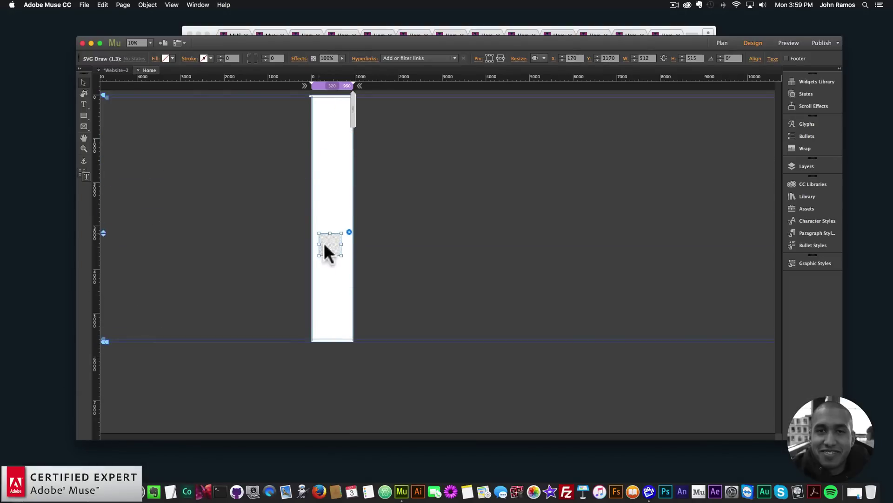
Step: Draw a rectangle about 436 by 180 px above the SVG Draw widget, fill it green, and undo its shift sideways
click(83, 116)
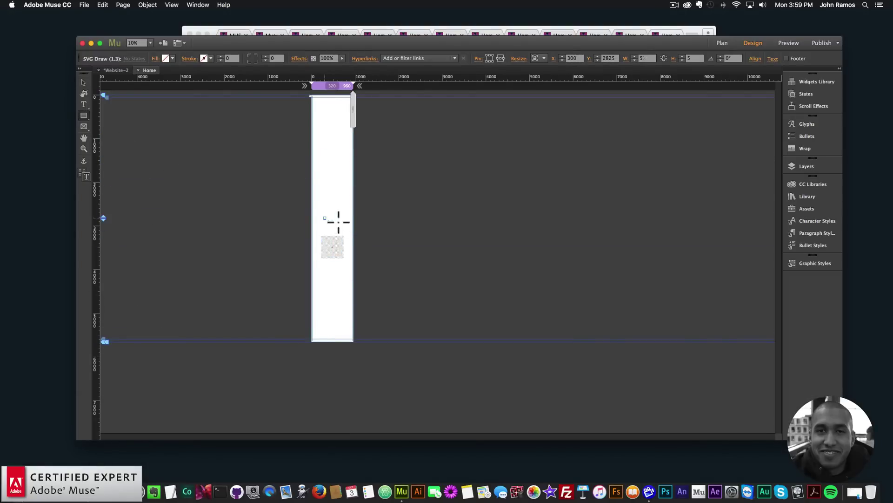
drag(324, 218, 345, 227)
click(171, 58)
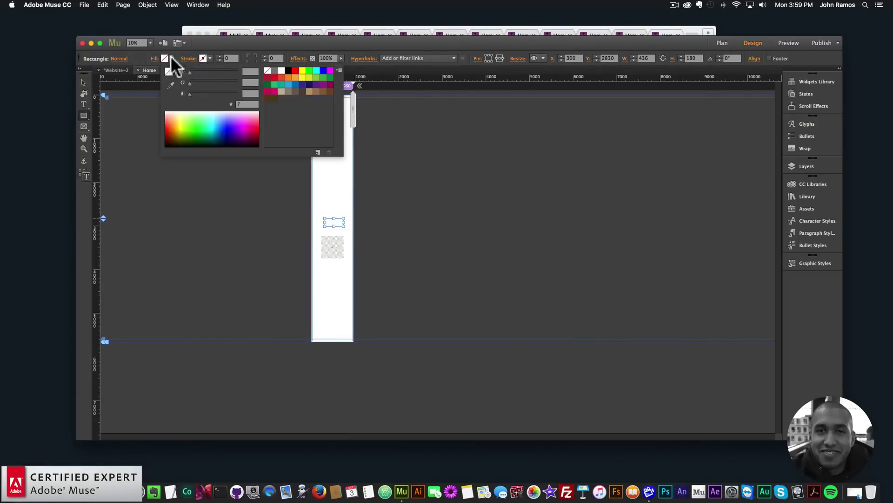
click(275, 84)
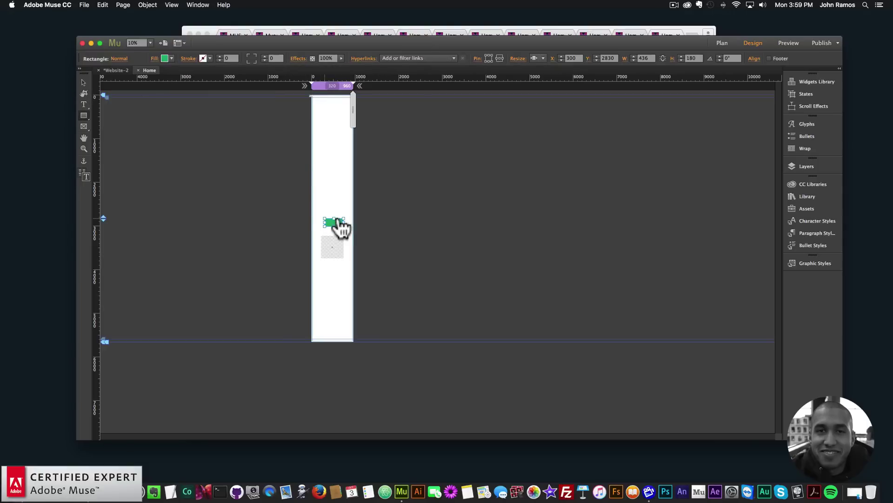
key(super+z)
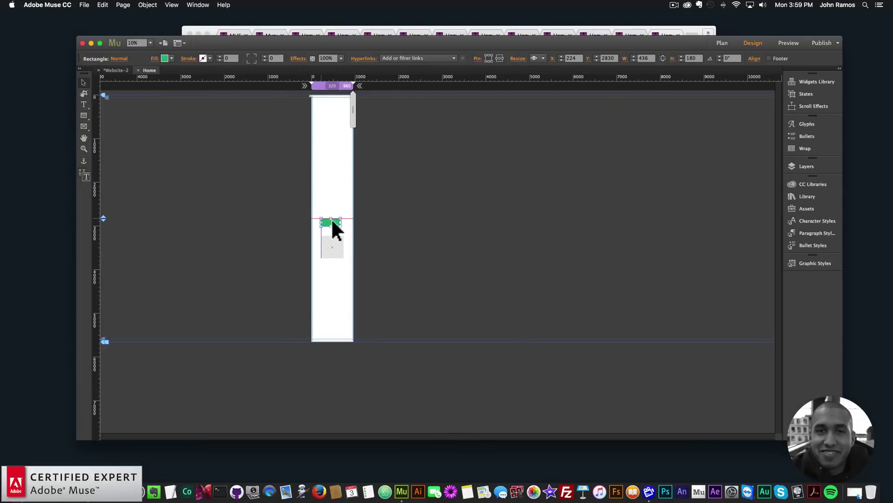
Step: Set the SVG Draw widget's animation start to In Viewport
click(335, 264)
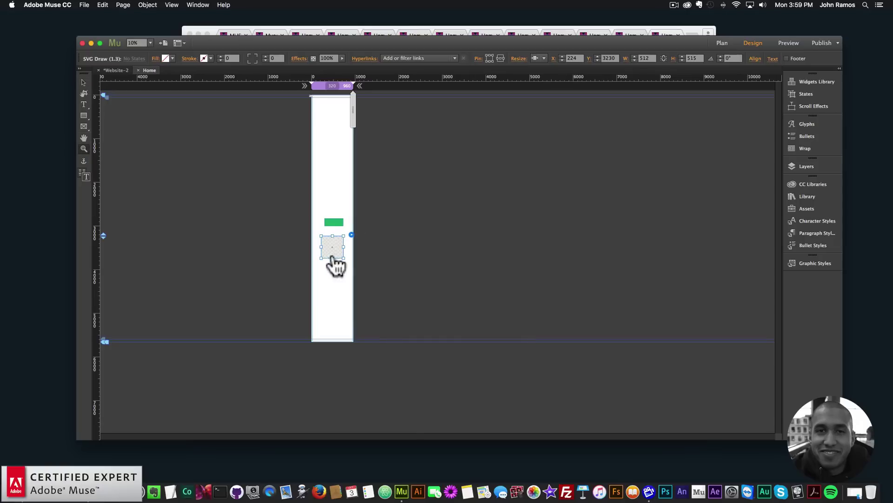
key(super+equal)
key(super+equal)
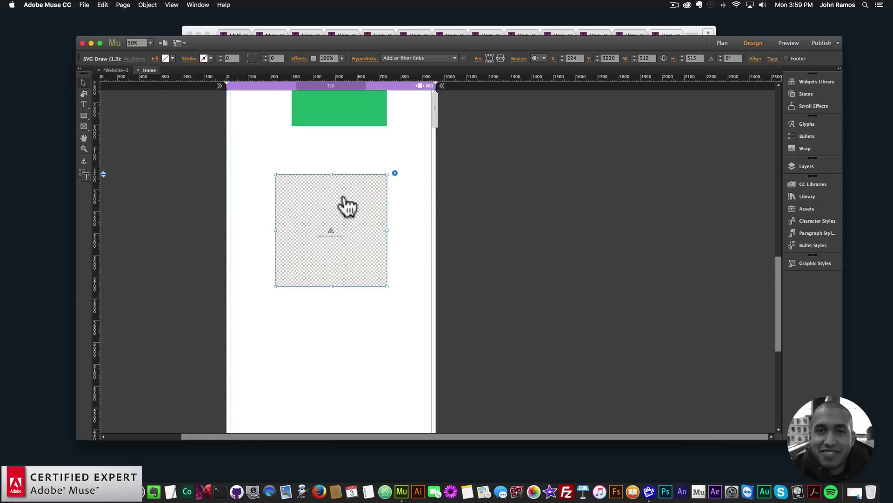
click(395, 173)
click(409, 387)
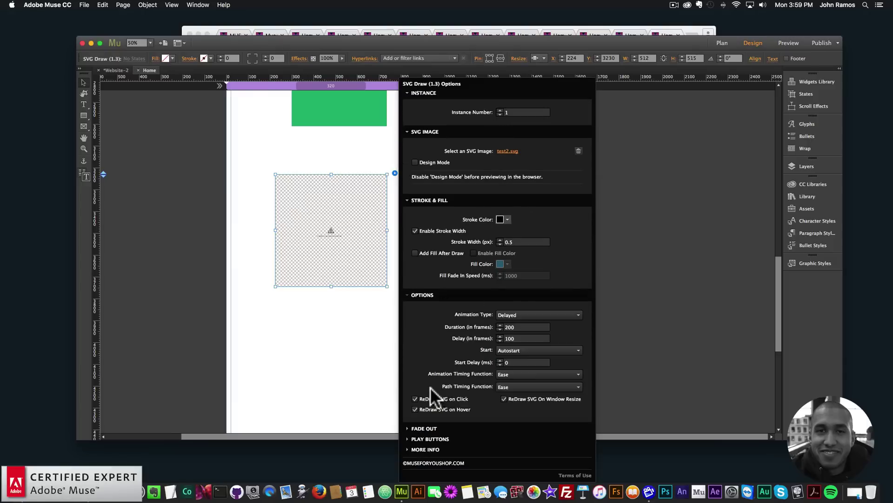
click(515, 350)
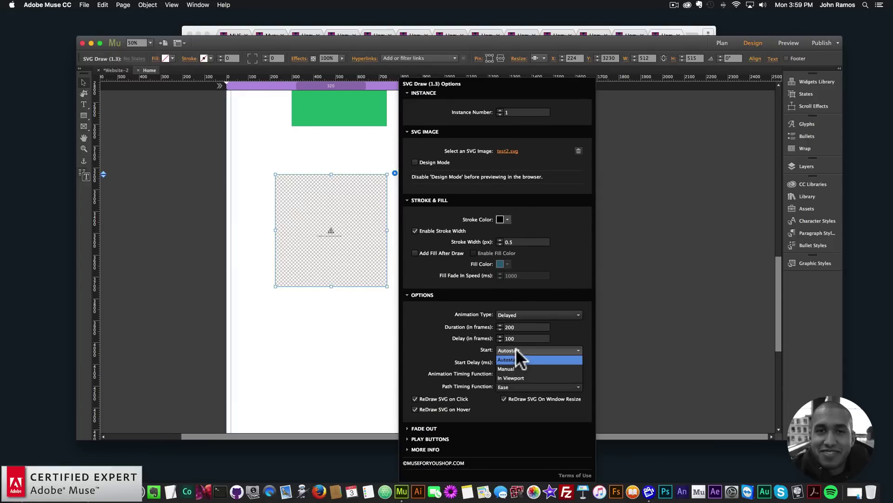
click(510, 377)
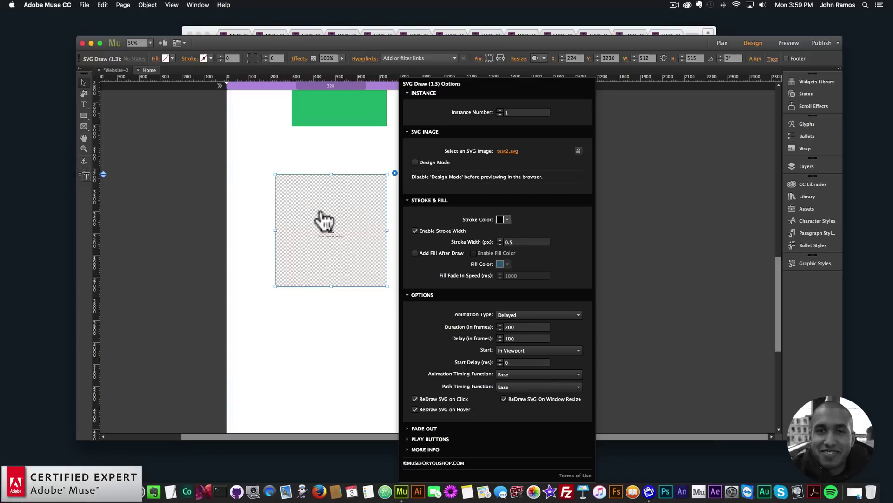
Step: Shift the SVG Draw widget slightly to about X 262, Y 3228 and preview the page in the browser
drag(339, 247, 340, 247)
click(260, 231)
click(86, 4)
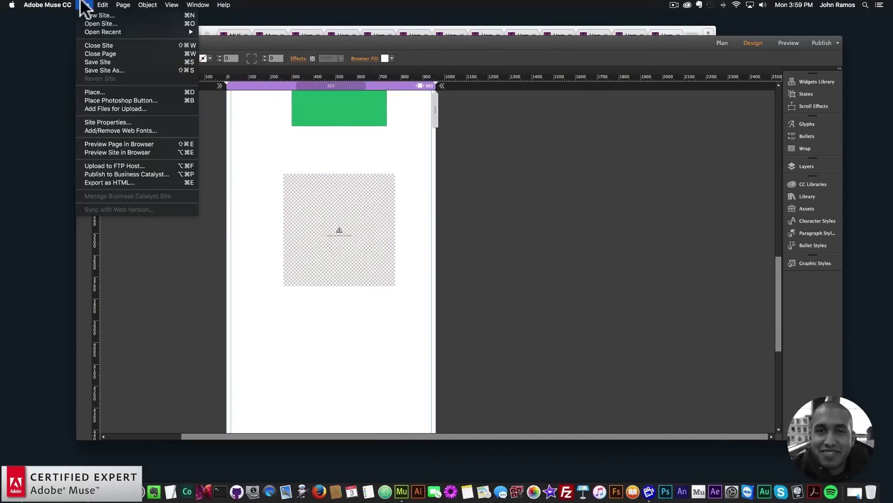
click(113, 148)
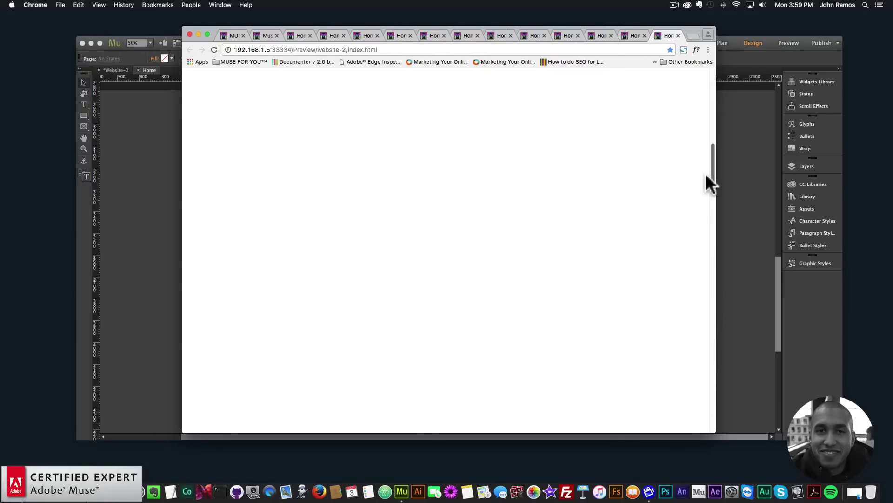
Step: Test the In Viewport start by viewing the SVG, the page top and the SVG again in the preview, and return to Muse
scroll(707, 228, down, 10)
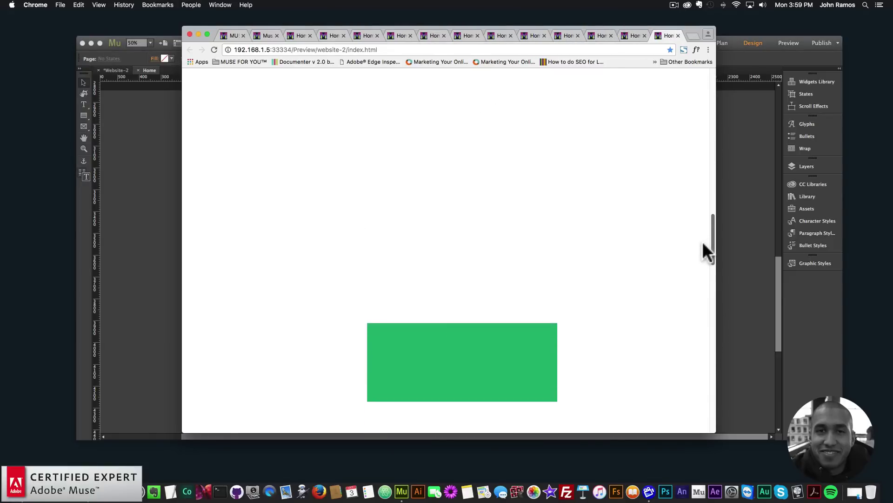
scroll(697, 284, down, 5)
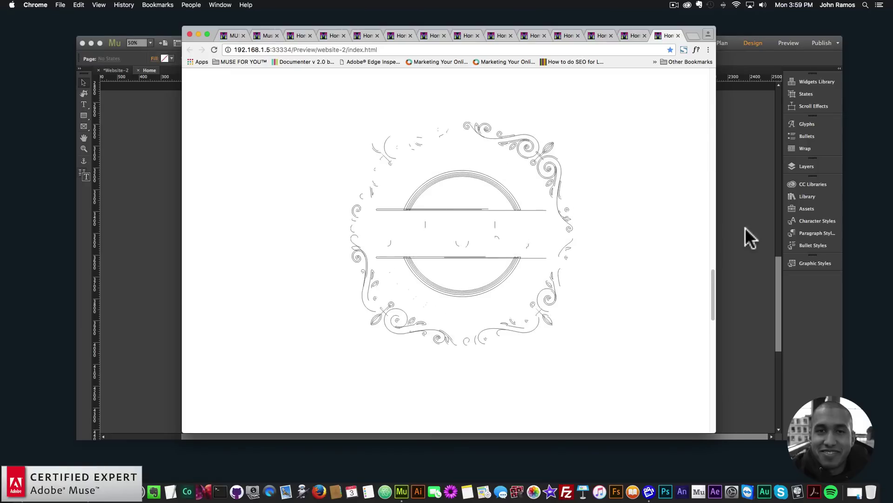
drag(711, 286, 717, 65)
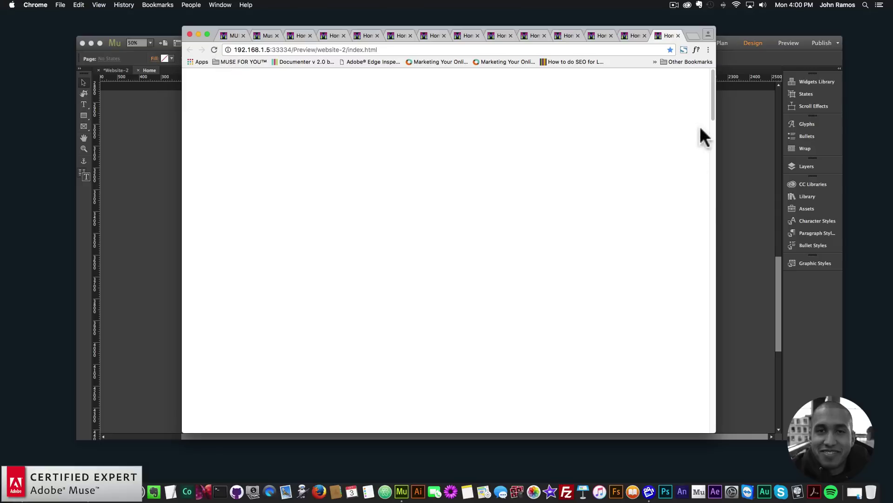
drag(713, 151, 710, 276)
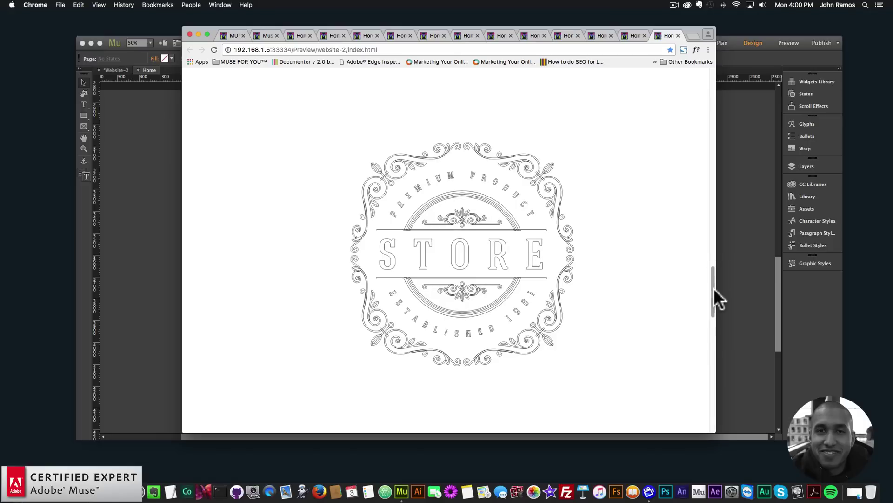
scroll(711, 272, up, 3)
scroll(706, 280, down, 5)
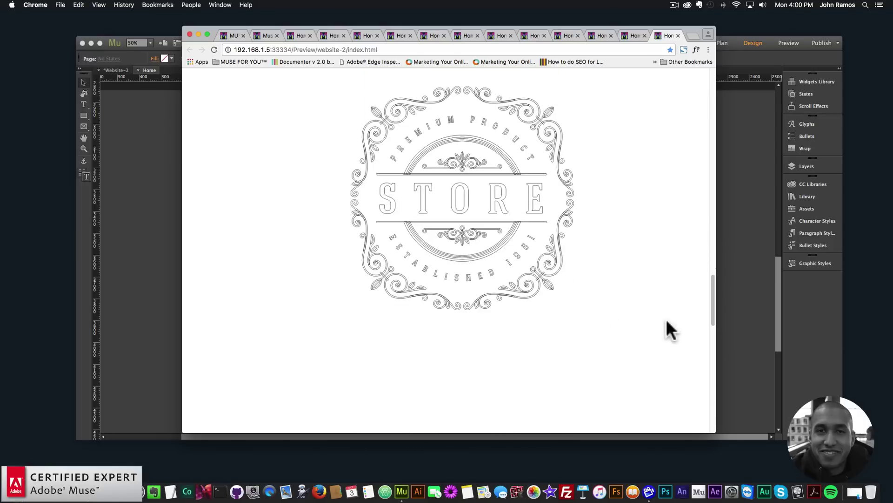
click(158, 274)
click(386, 195)
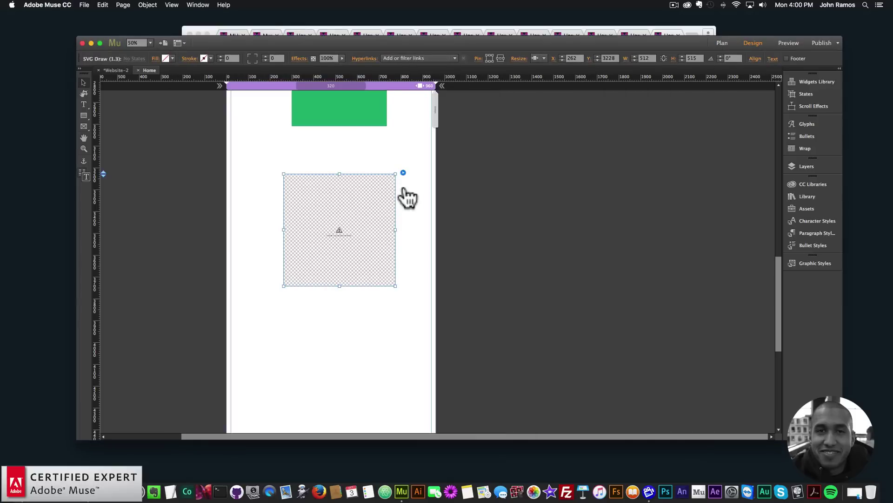
click(403, 173)
click(441, 385)
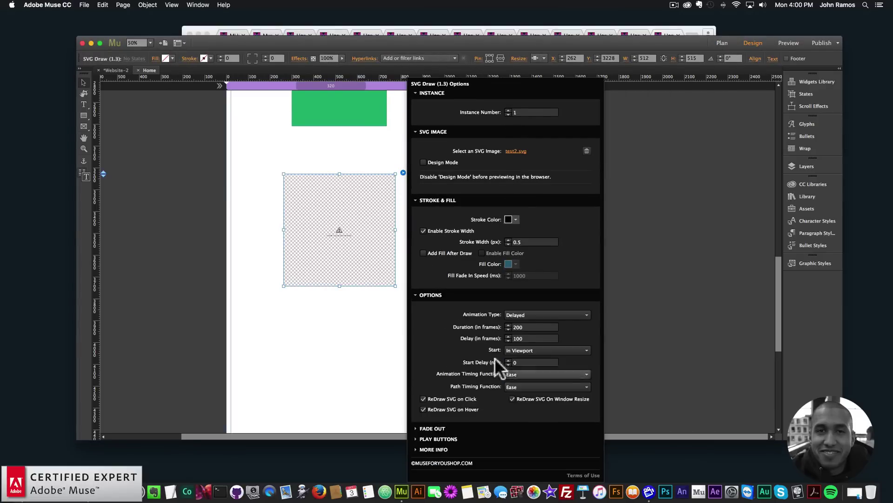
click(507, 314)
click(512, 324)
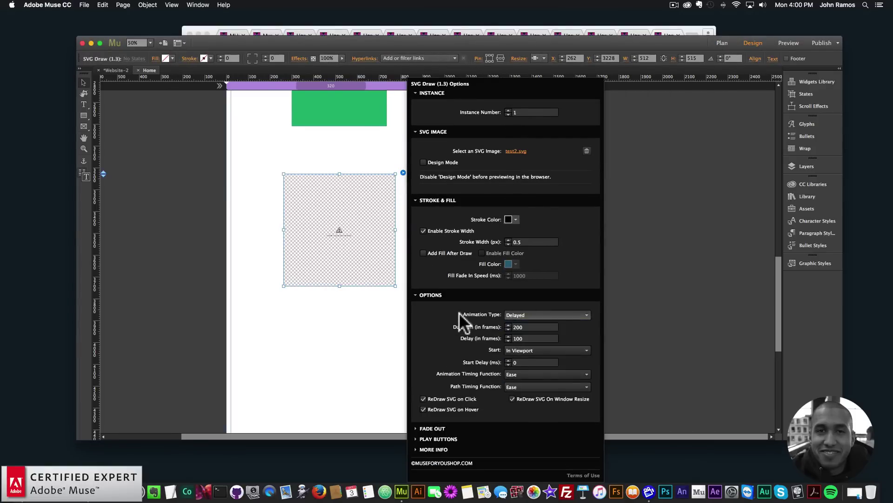
Step: Move the SVG Draw widget to the top of the page, about X 224, Y 152, and set its animation start to Autostart
mouse_move(340, 231)
mouse_down()
mouse_move(347, 237)
mouse_move(336, 132)
mouse_move(332, 175)
mouse_move(365, 153)
mouse_up()
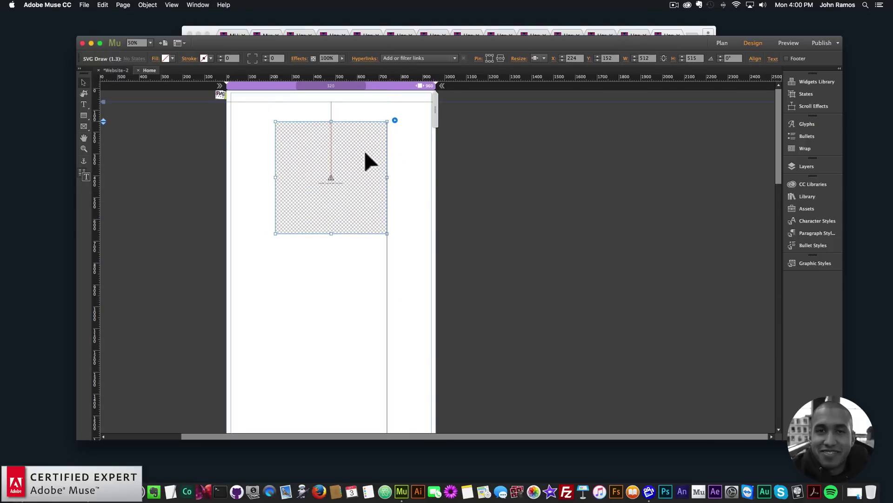
click(394, 120)
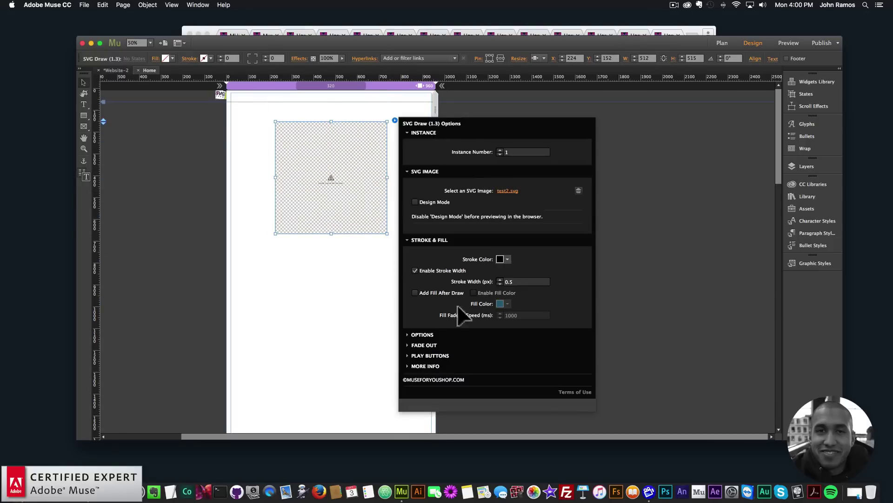
click(422, 334)
click(535, 314)
click(536, 318)
click(515, 350)
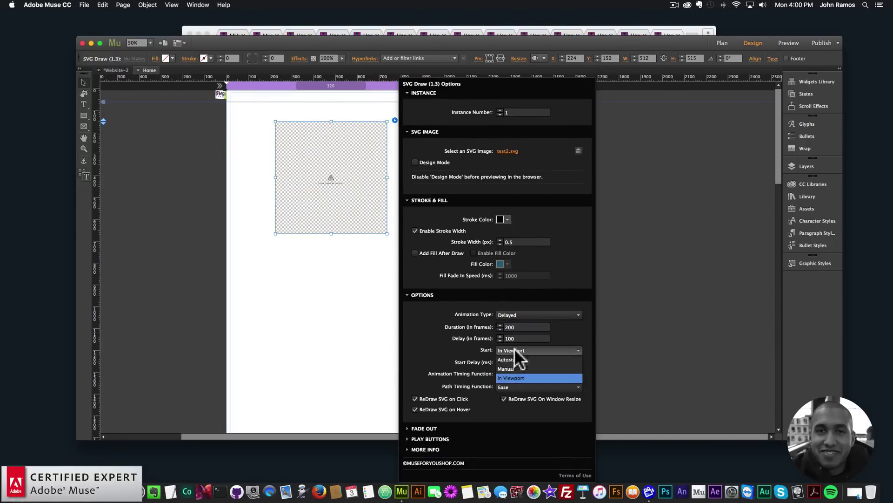
click(512, 359)
Step: Set the SVG Draw widget's animation type to Async
click(517, 314)
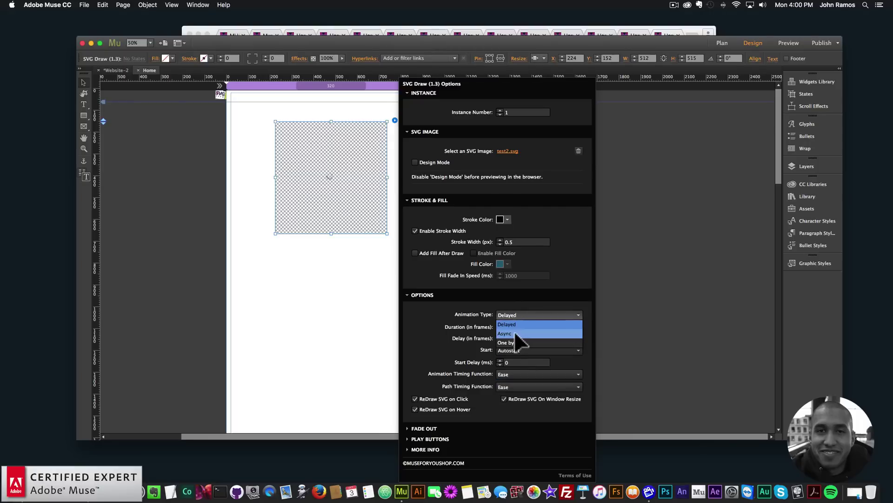
click(515, 333)
click(301, 311)
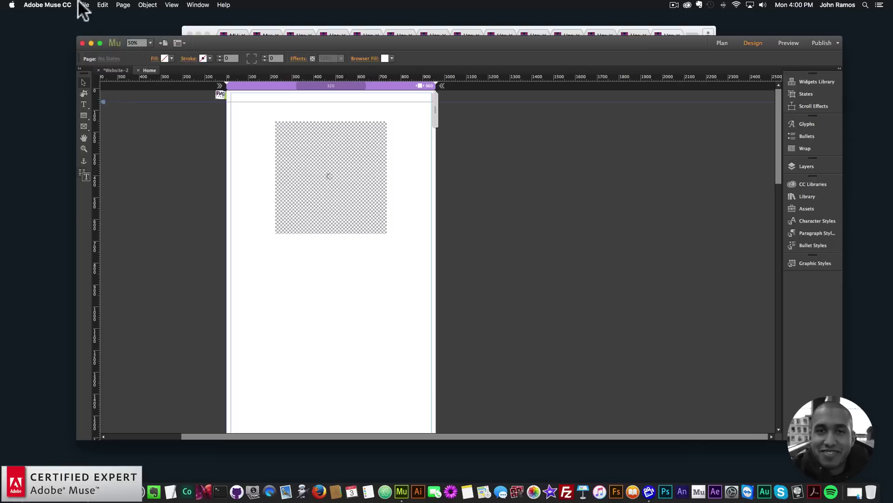
Step: Preview the page in the browser to watch the Async drawing animation, and return to Muse
click(84, 4)
click(123, 143)
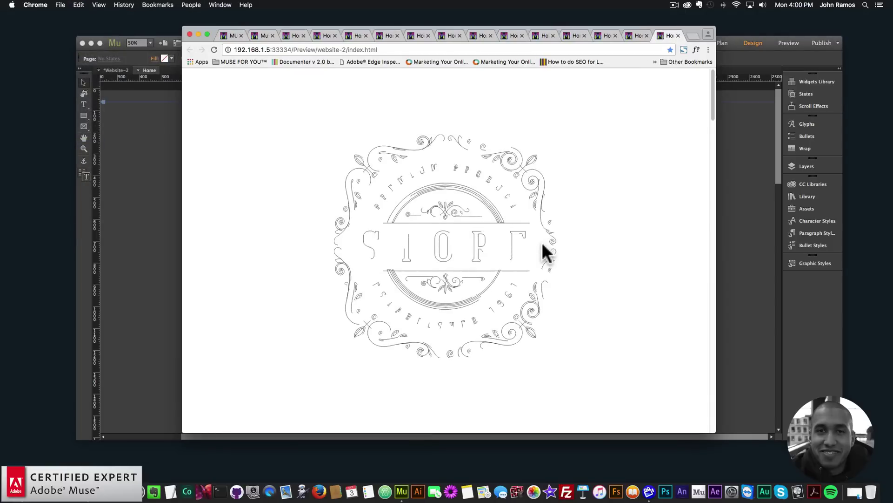
click(149, 197)
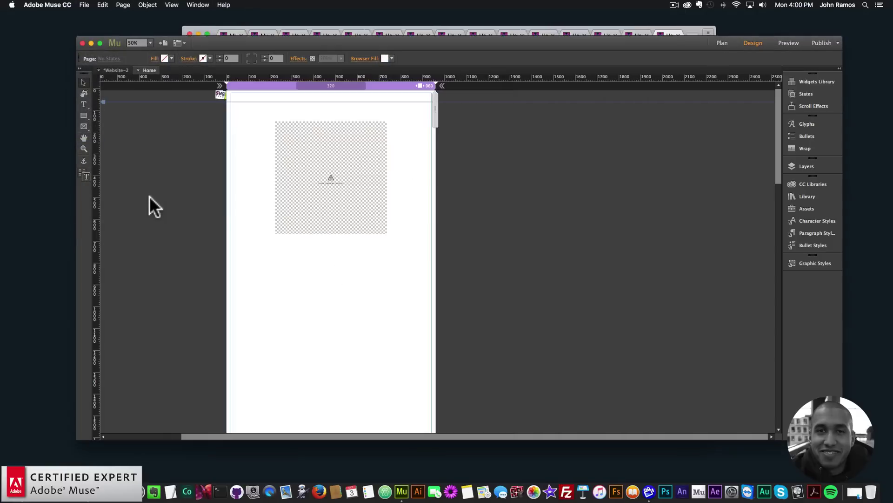
Step: Set the SVG Draw widget's animation type to One by One
click(381, 176)
click(394, 120)
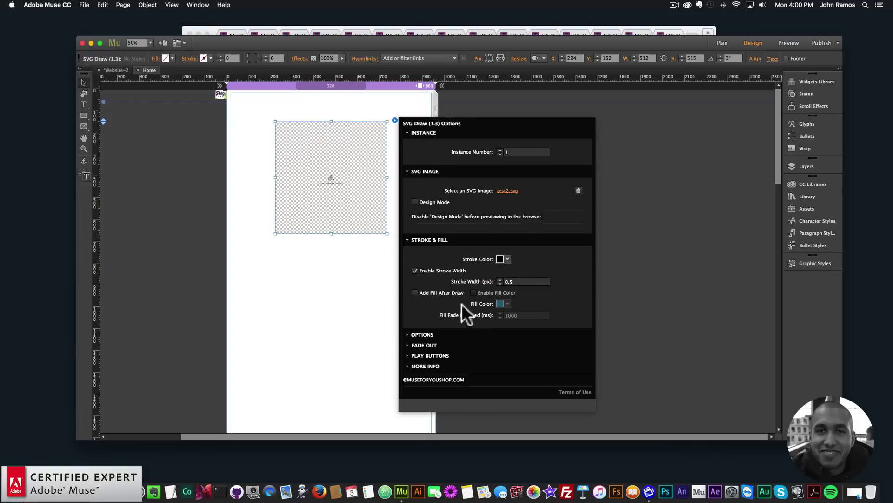
click(423, 334)
click(527, 314)
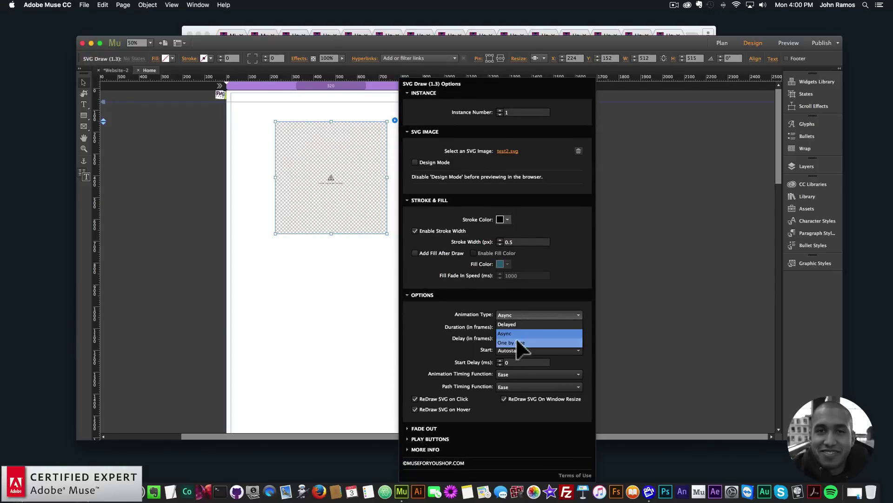
click(521, 342)
click(302, 280)
Step: Preview the page in the browser to watch the One by One drawing animation, and return to Muse
click(85, 5)
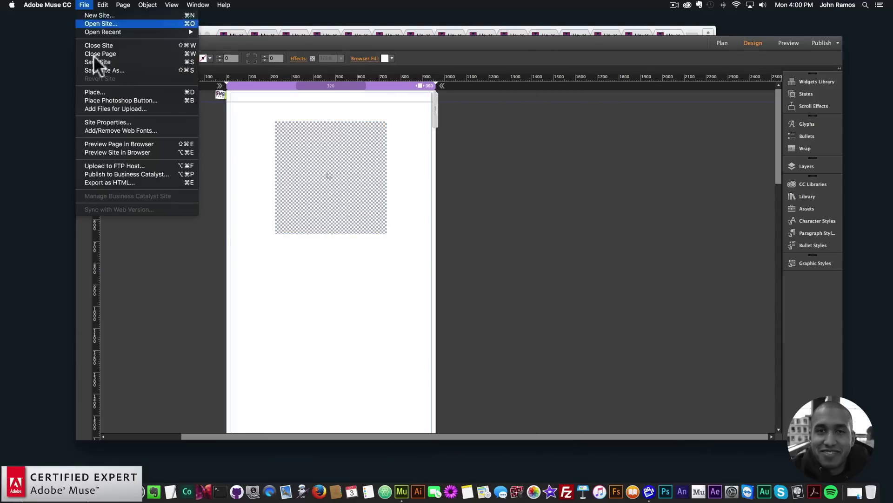
click(120, 141)
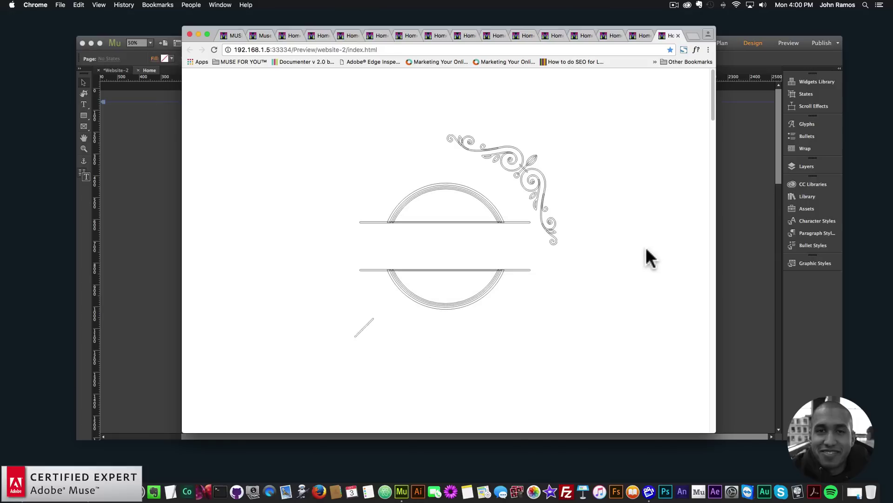
click(153, 166)
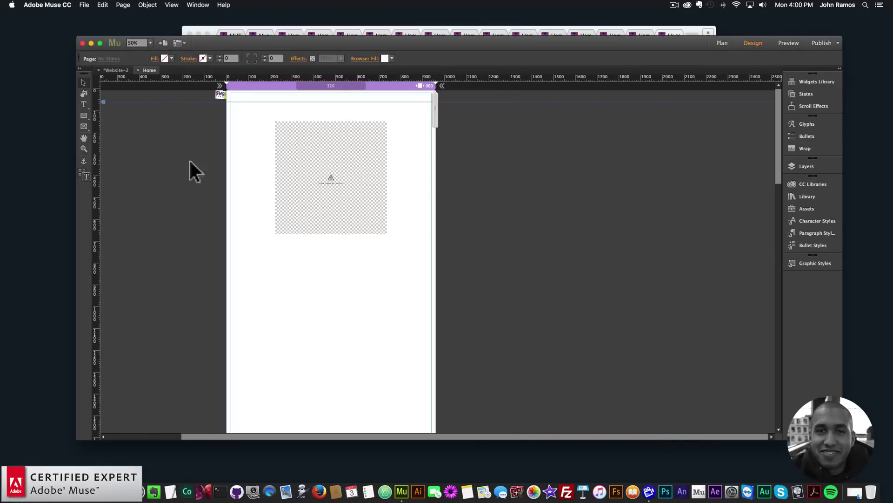
Step: Enable Add Fill After Draw for the SVG Draw widget
click(384, 132)
click(395, 120)
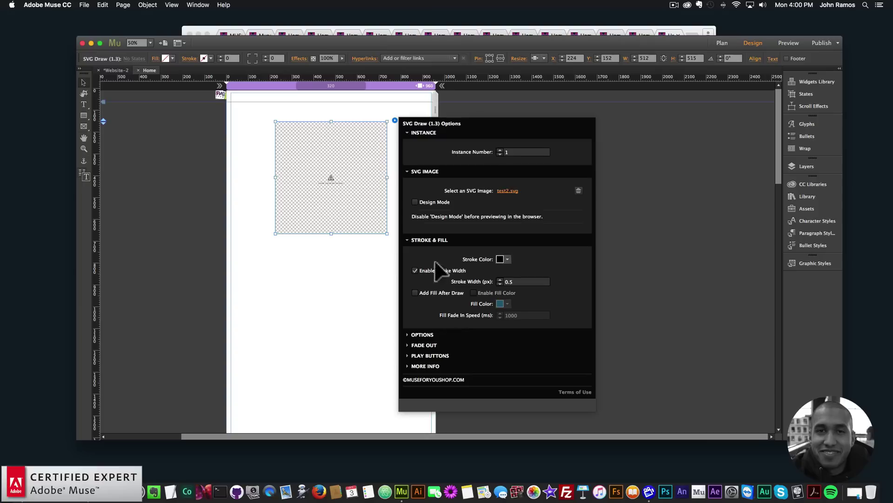
click(415, 292)
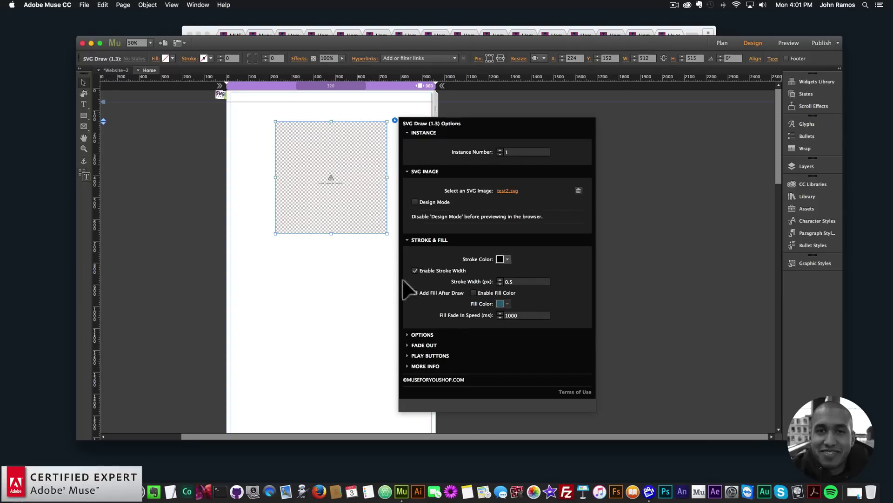
Step: Preview the page in the browser to check the One by One animation with the fill added after drawing
click(139, 96)
click(84, 6)
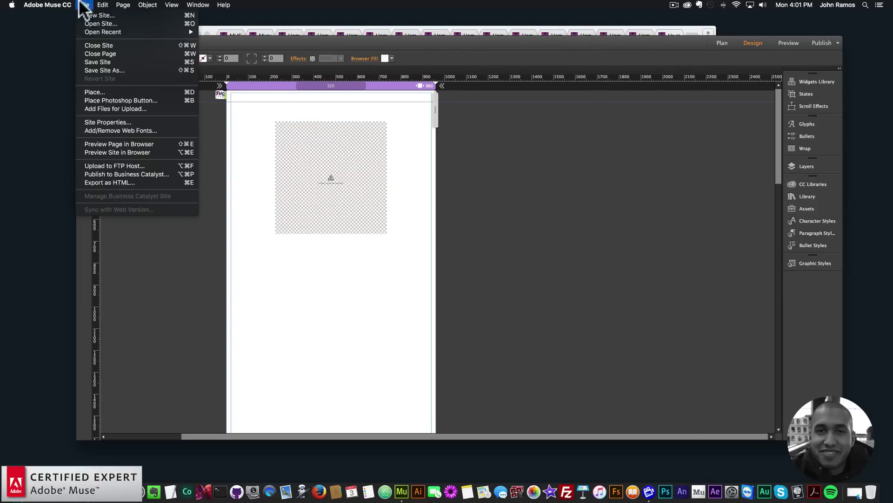
click(115, 144)
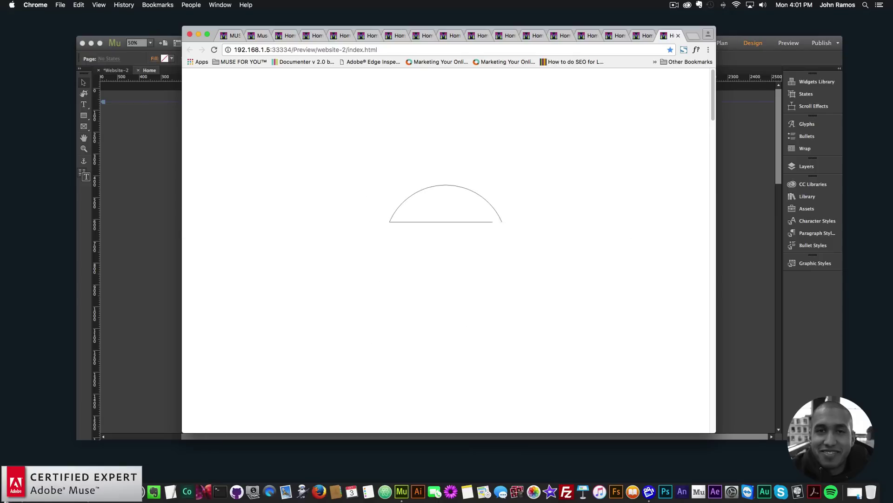
Step: Switch to Finder, open "Set of Monogram logo template 12.eps" in Illustrator and skip the missing font downloads
key(super+Tab)
click(413, 177)
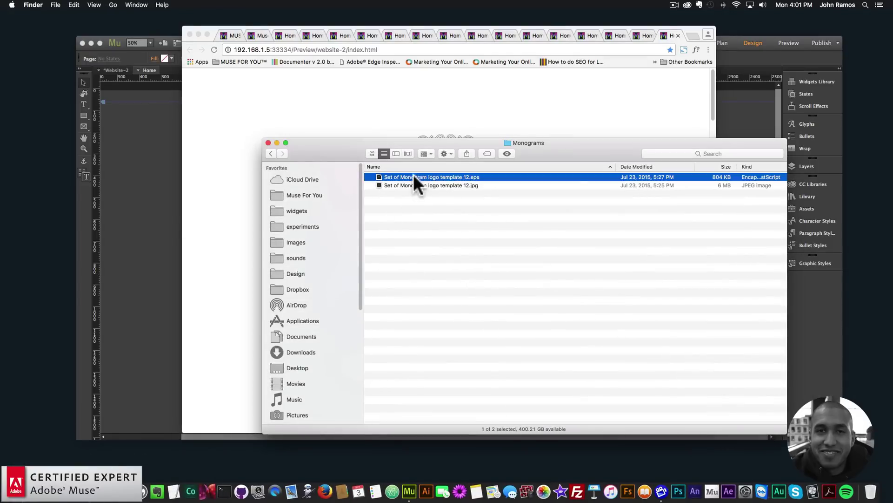
right_click(414, 175)
mouse_move(560, 189)
click(621, 222)
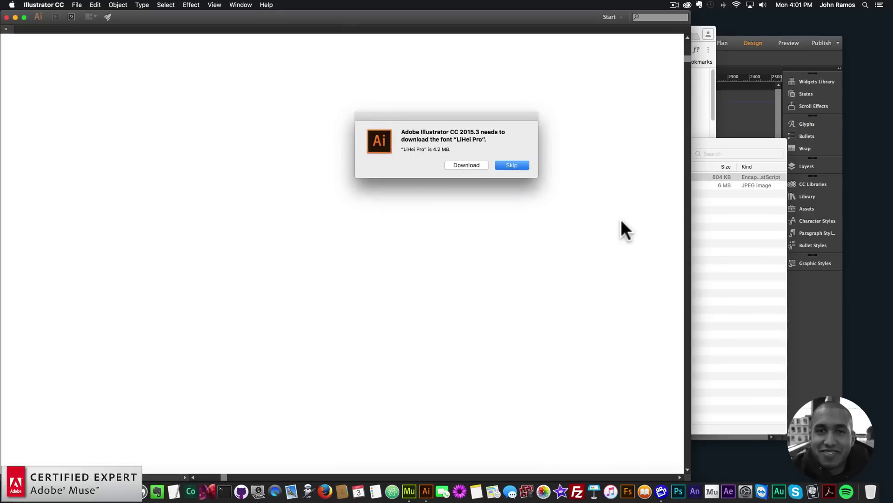
click(513, 164)
click(514, 163)
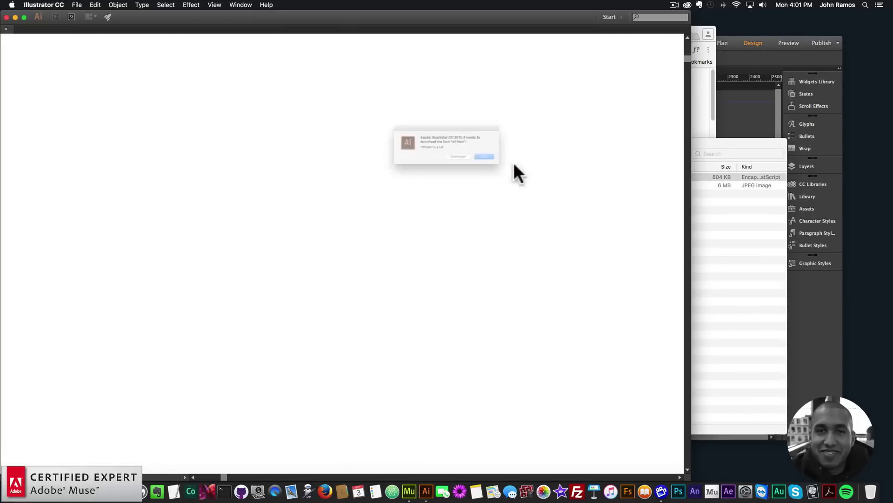
click(513, 164)
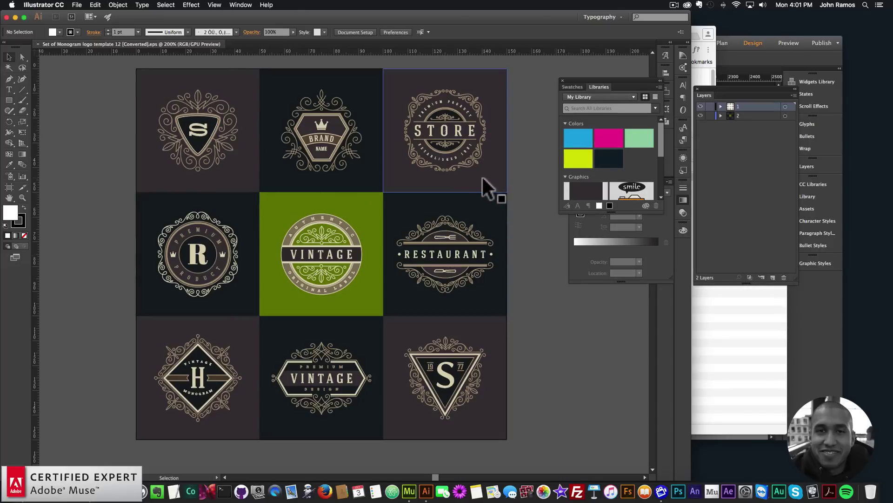
Step: Move the dark background square off the RESTAURANT logo and delete the remaining background shape behind the logo
click(489, 214)
drag(496, 223, 564, 336)
key(BackSpace)
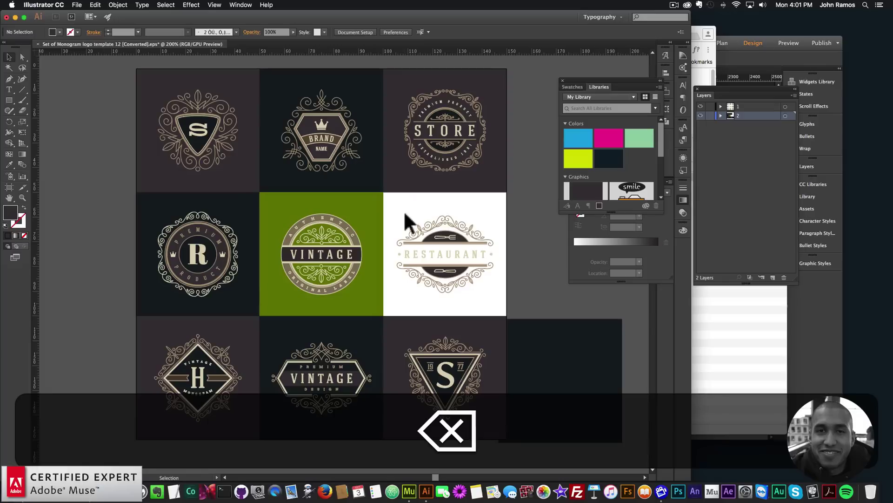
Step: Copy the RESTAURANT logo artwork and paste it into a new 500 by 500 px RGB document
drag(507, 301, 507, 301)
key(super+c)
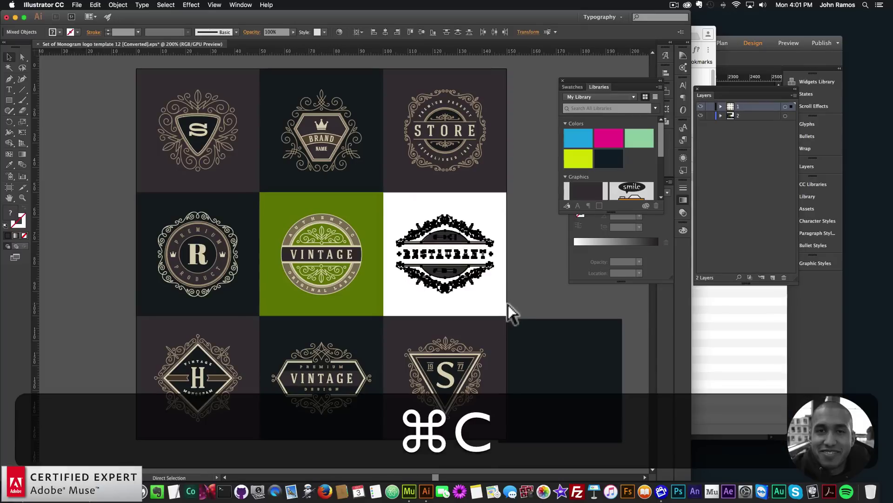
click(77, 5)
key(Escape)
key(super+n)
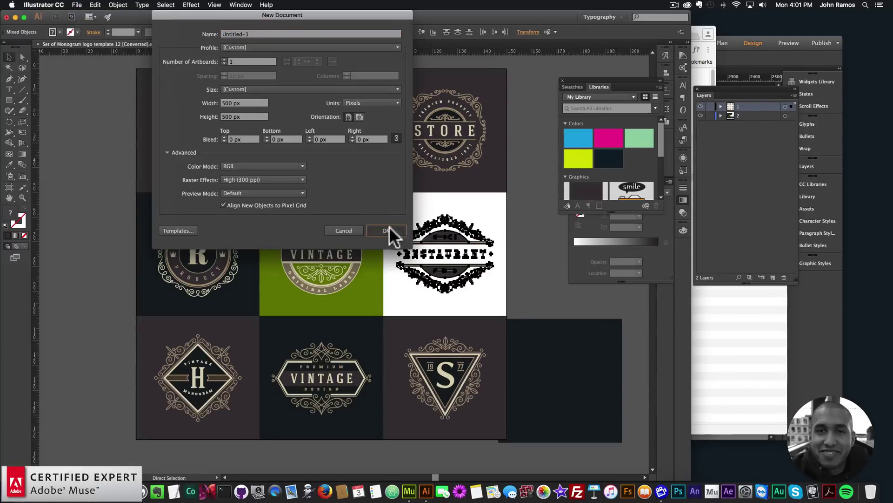
click(389, 227)
key(super+v)
Step: Scale the pasted RESTAURANT logo proportionally to a width of 480 px
click(516, 32)
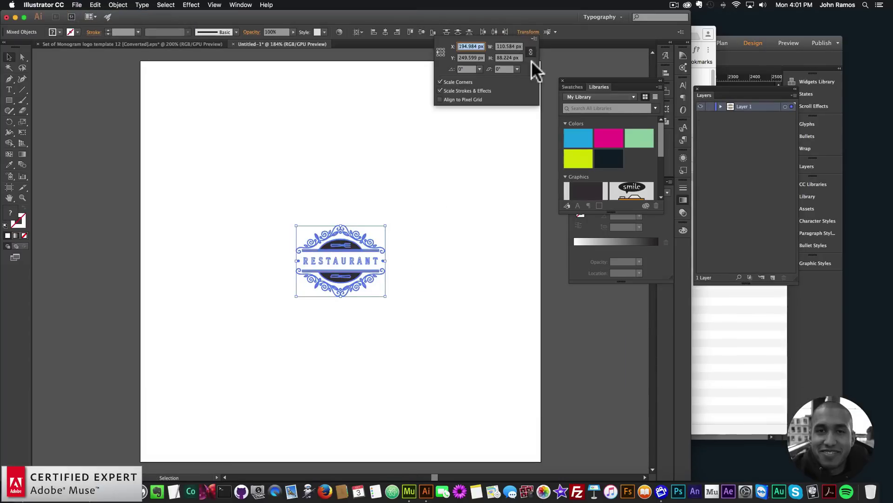
text(480)
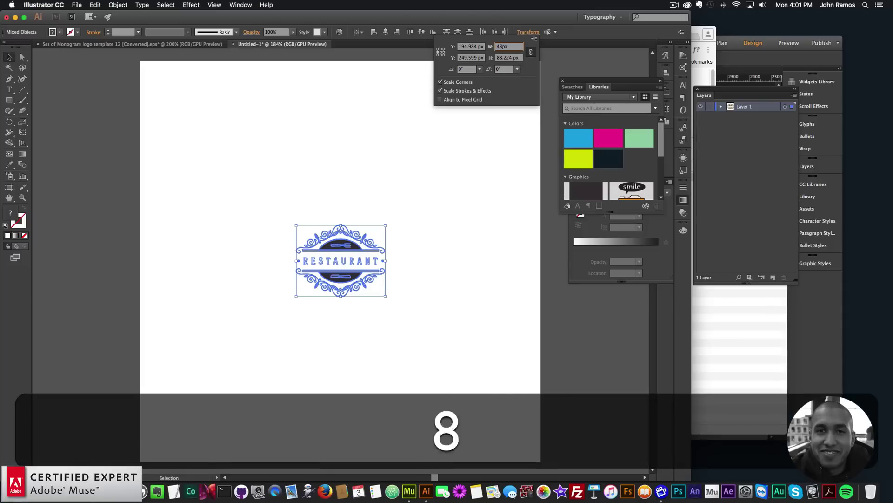
key(Return)
Step: Group the logo artwork and center it horizontally and vertically on the artboard
right_click(426, 154)
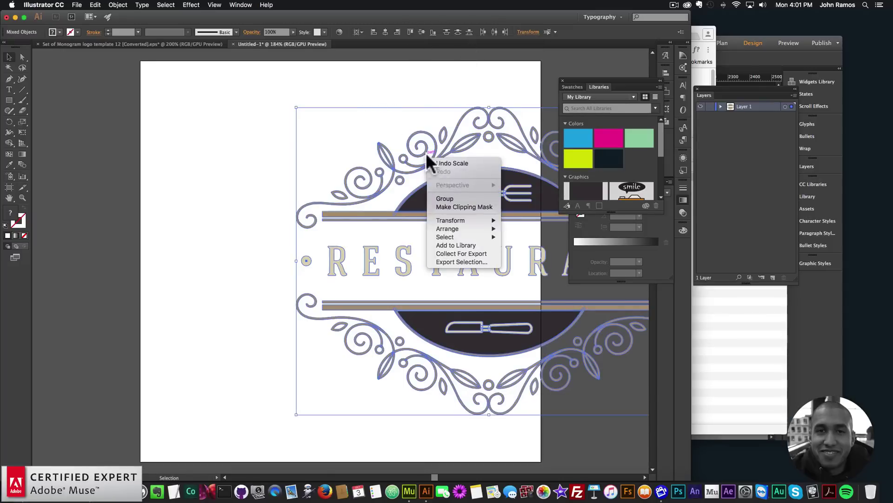
click(446, 200)
click(386, 31)
click(422, 32)
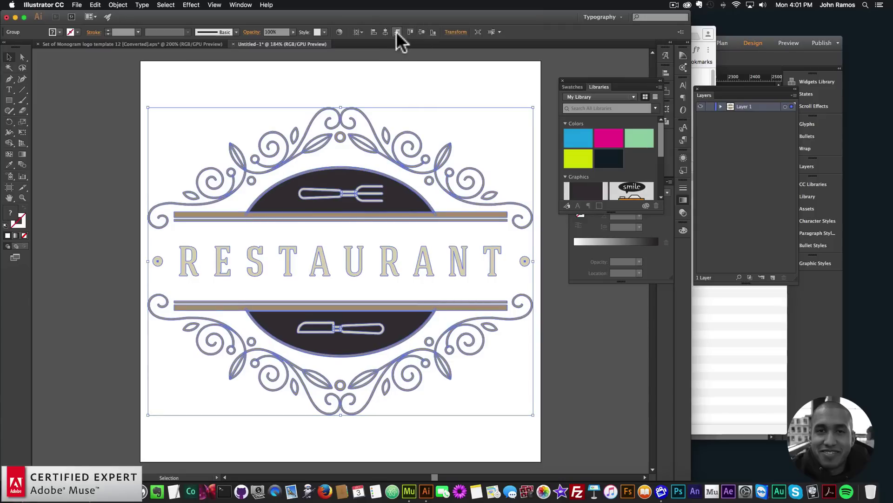
click(364, 80)
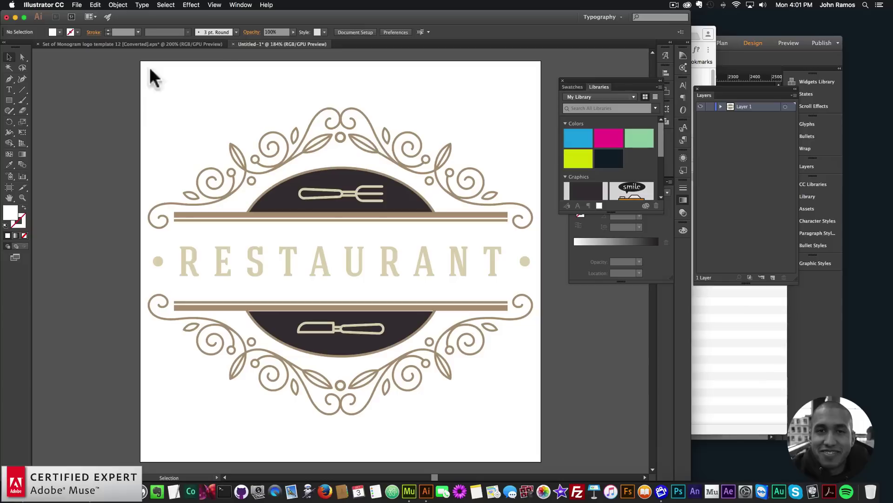
click(74, 5)
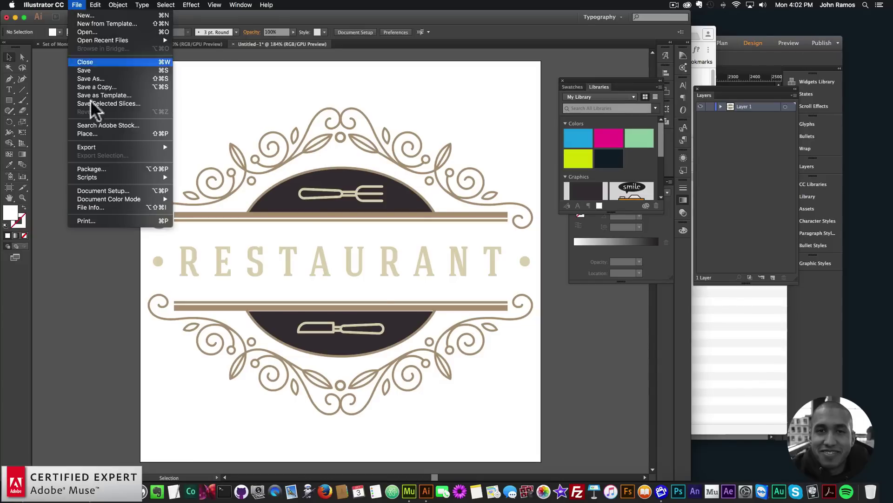
mouse_move(123, 148)
click(205, 156)
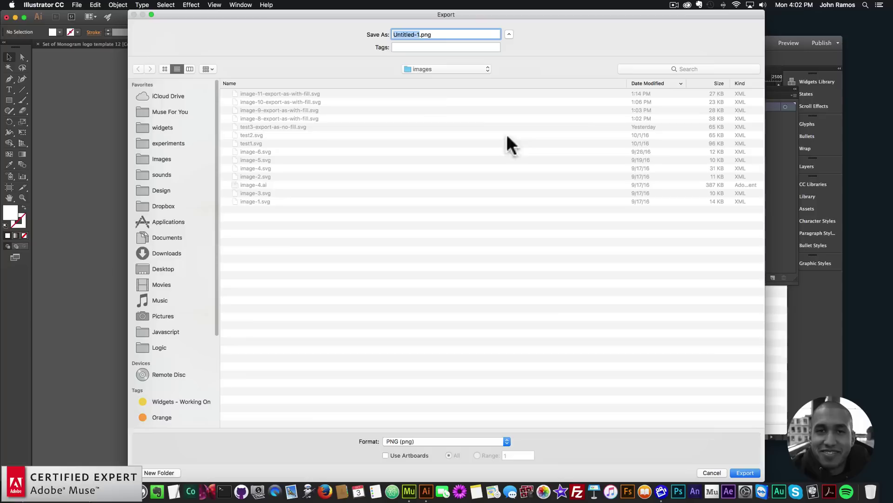
click(429, 66)
click(415, 63)
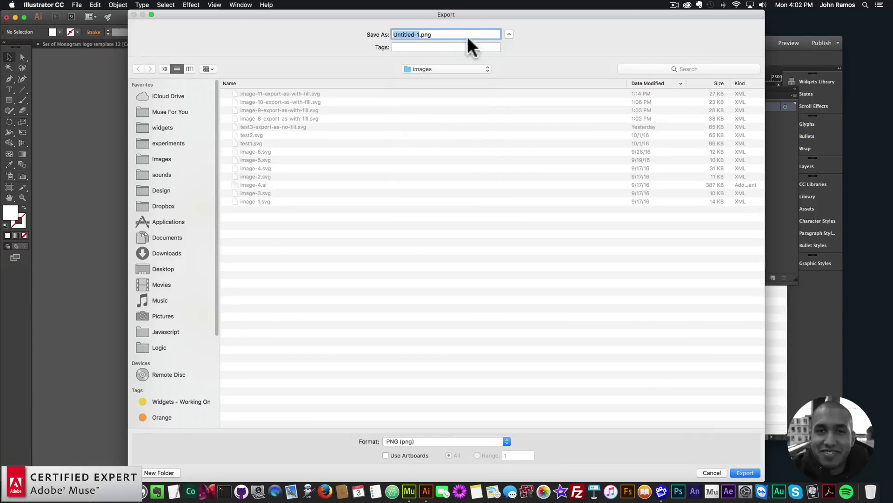
click(320, 94)
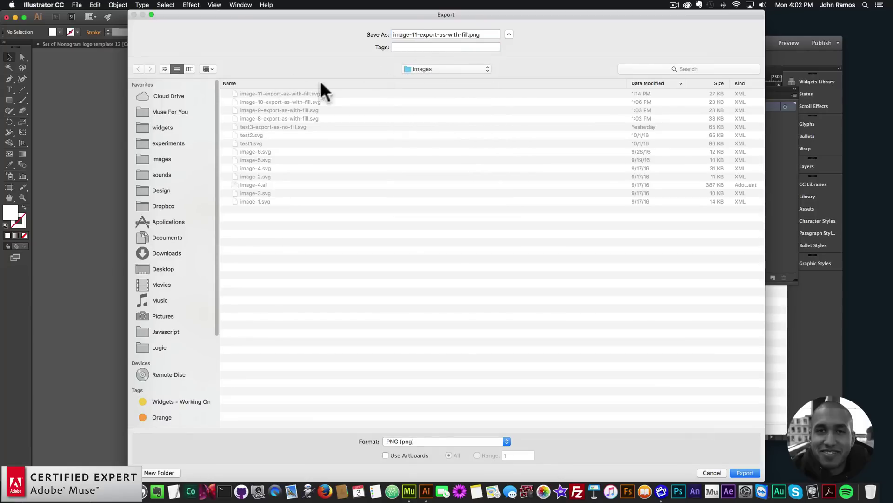
click(418, 33)
key(BackSpace)
text(2)
key(Return)
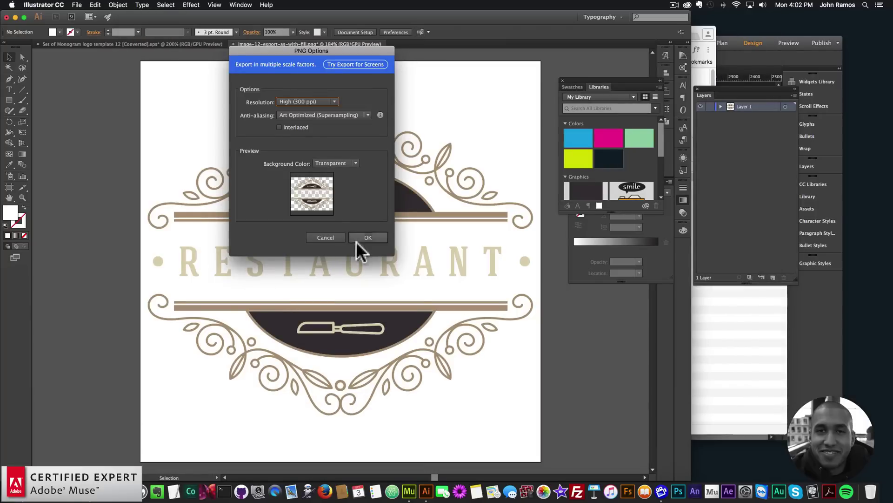
click(335, 239)
Step: Export the logo in SVG format as image-12-export-as-with-fill.svg to the images folder, keeping the default SVG options
click(77, 5)
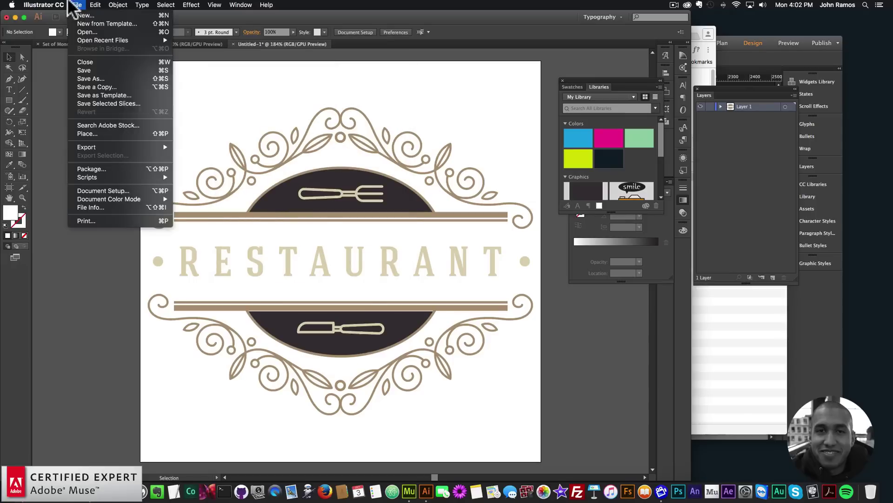
mouse_move(98, 146)
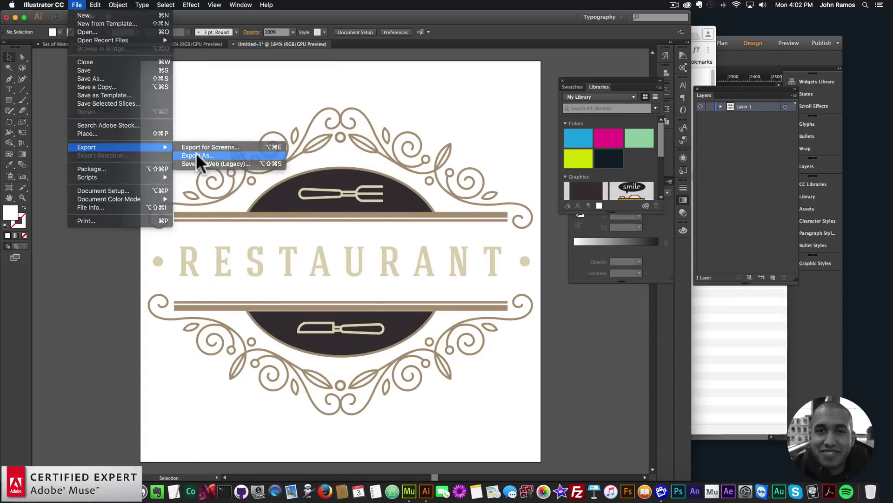
click(228, 160)
click(414, 440)
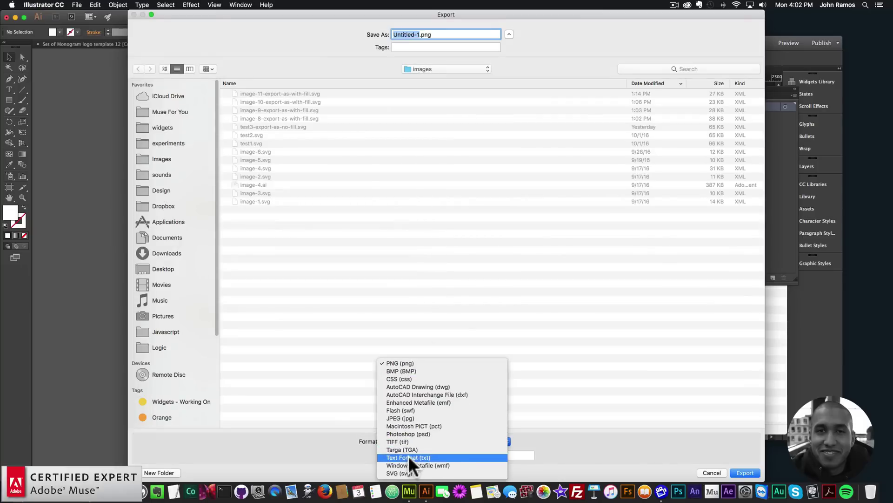
click(390, 469)
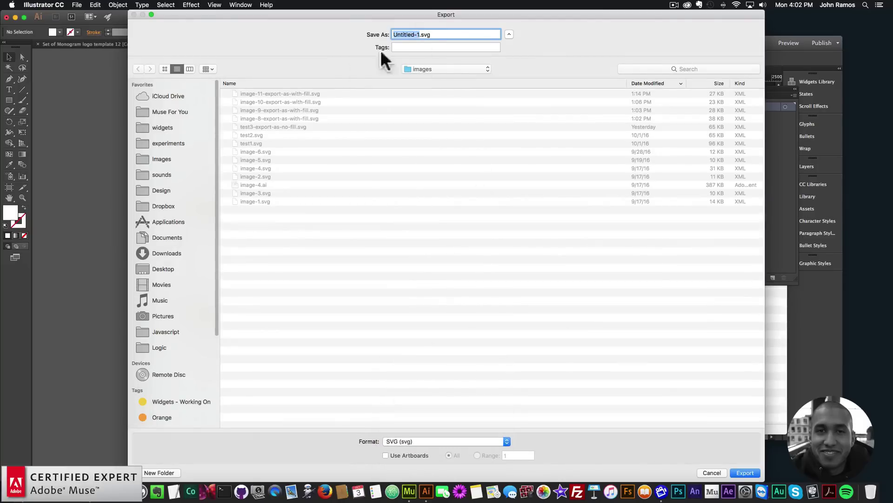
key(super+v)
double_click(415, 30)
text(12)
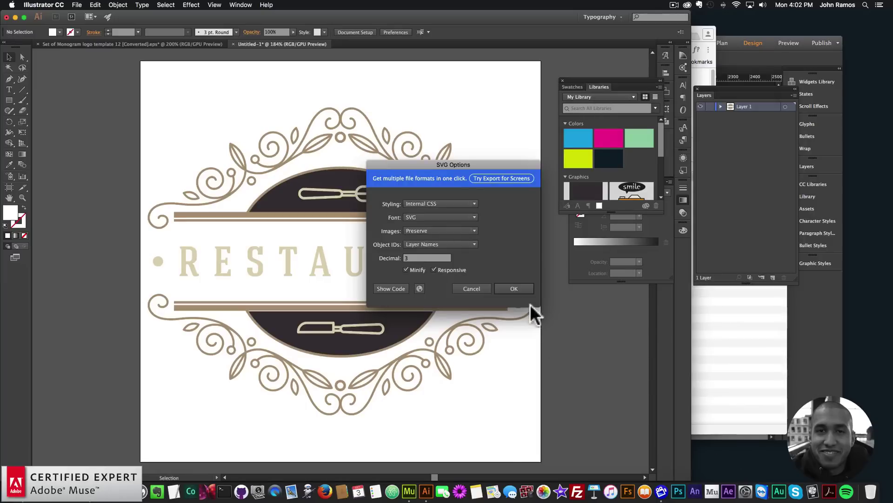
click(516, 290)
Step: Switch to Adobe Muse and replace the SVG Draw widget's image with image-12-export-as-with-fill.svg
click(744, 422)
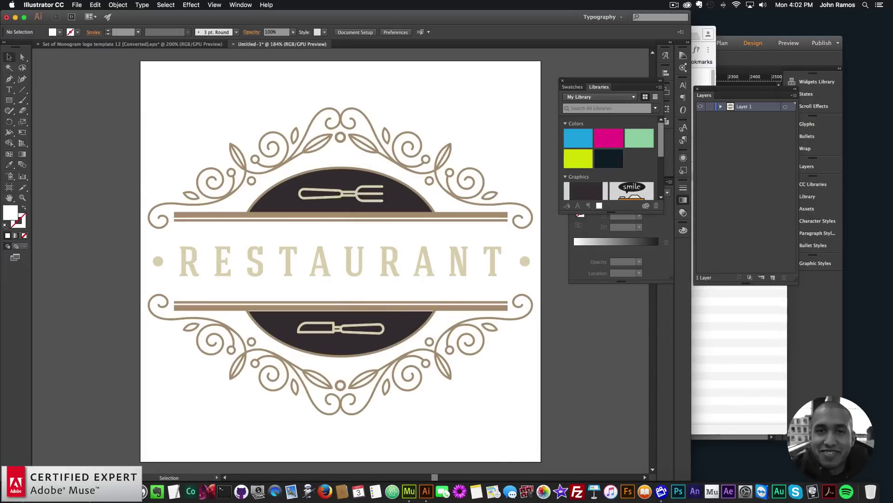
click(317, 135)
click(394, 120)
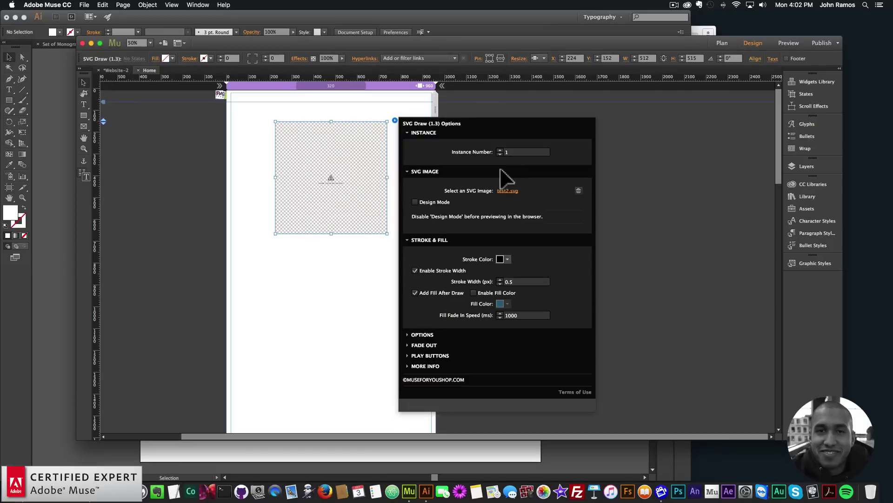
click(505, 194)
scroll(456, 170, down, 3)
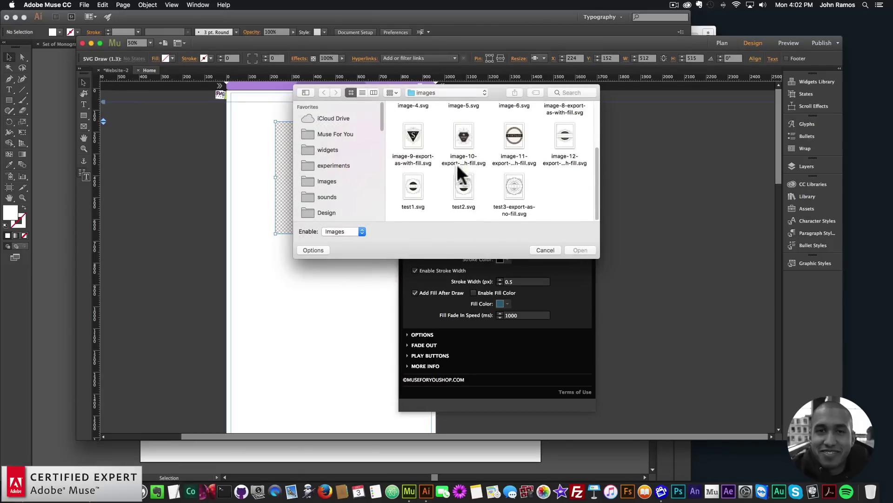
double_click(570, 136)
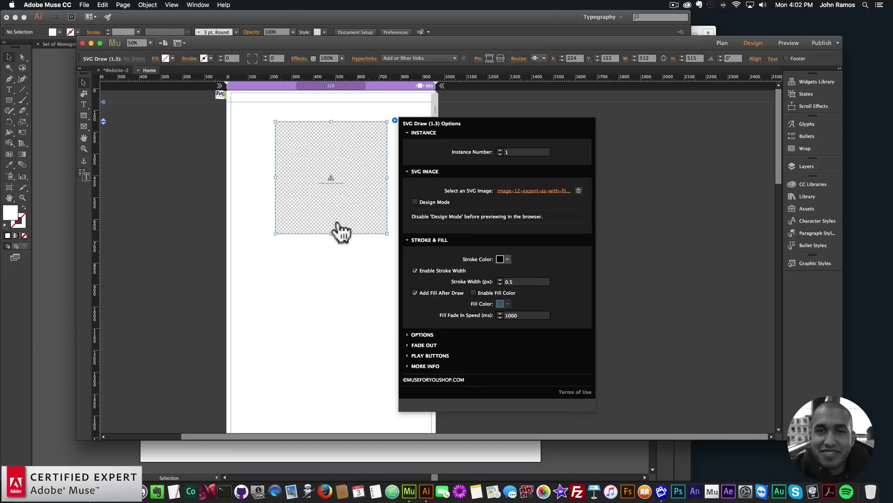
click(280, 107)
Step: Turn the SVG Draw widget's Design Mode on and back off
click(84, 5)
click(384, 125)
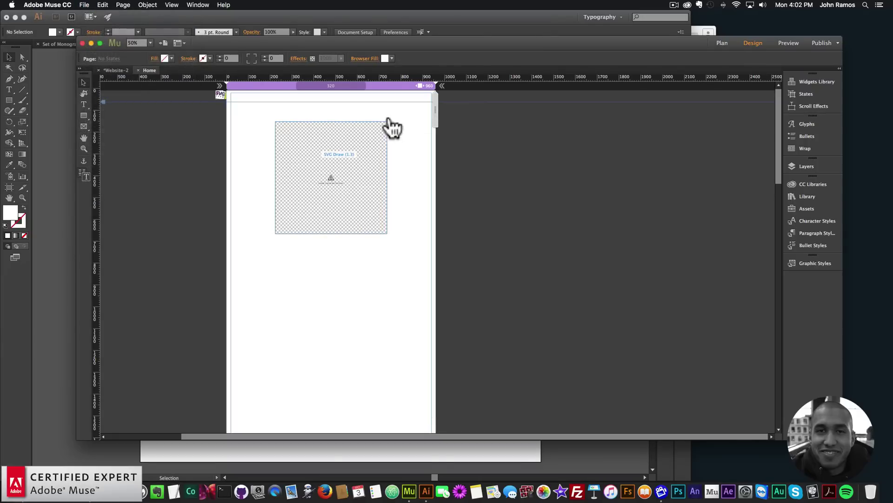
click(395, 120)
click(415, 202)
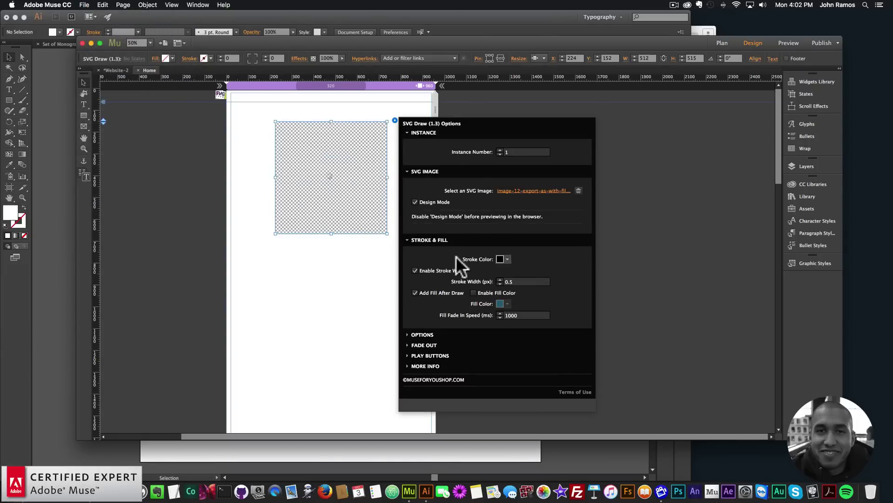
click(414, 202)
click(321, 256)
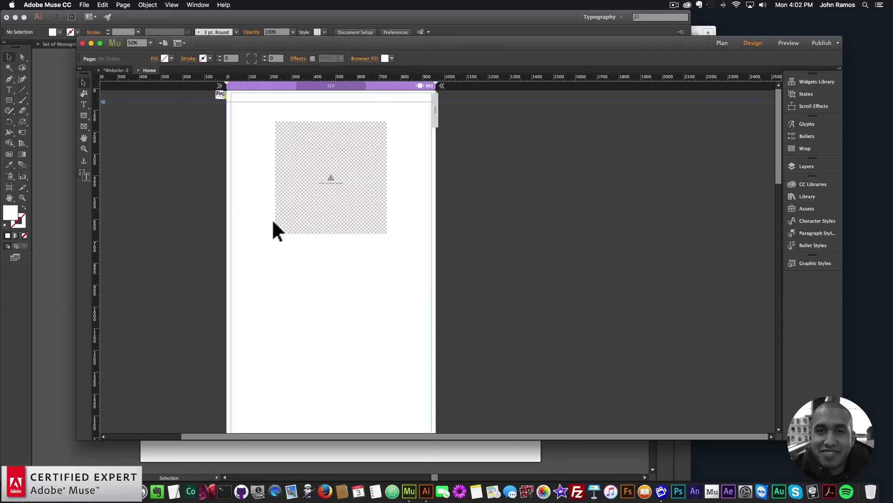
Step: Preview the page in the browser to check the RESTAURANT logo's drawing animation, and return to Muse
click(85, 5)
click(112, 142)
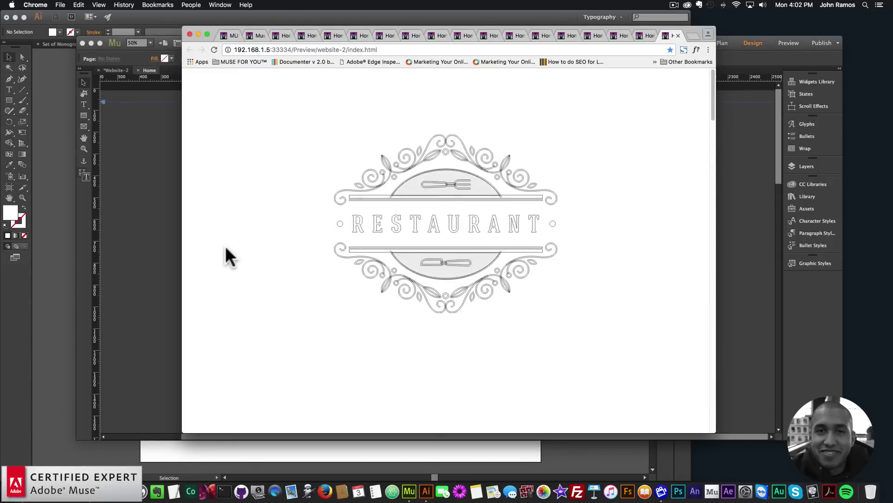
click(154, 173)
Step: Set the SVG Draw widget's animation type to Delayed and keep its start option on Autostart
click(290, 172)
click(395, 120)
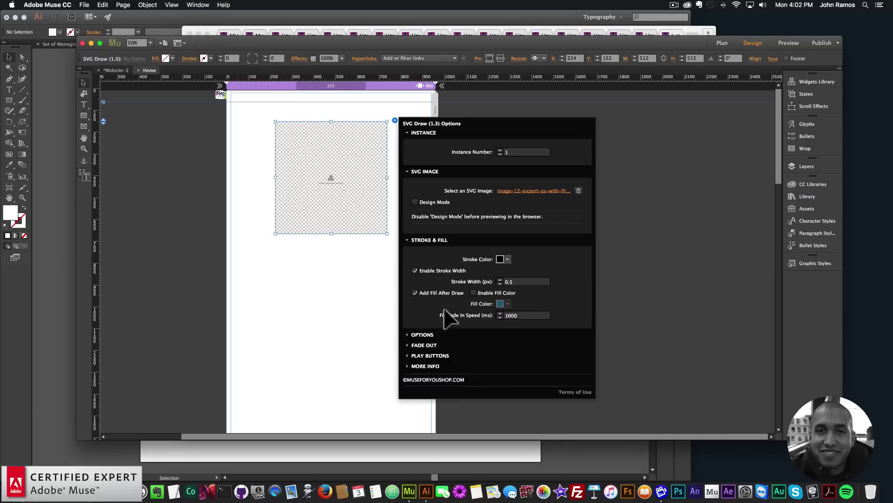
click(421, 335)
click(514, 315)
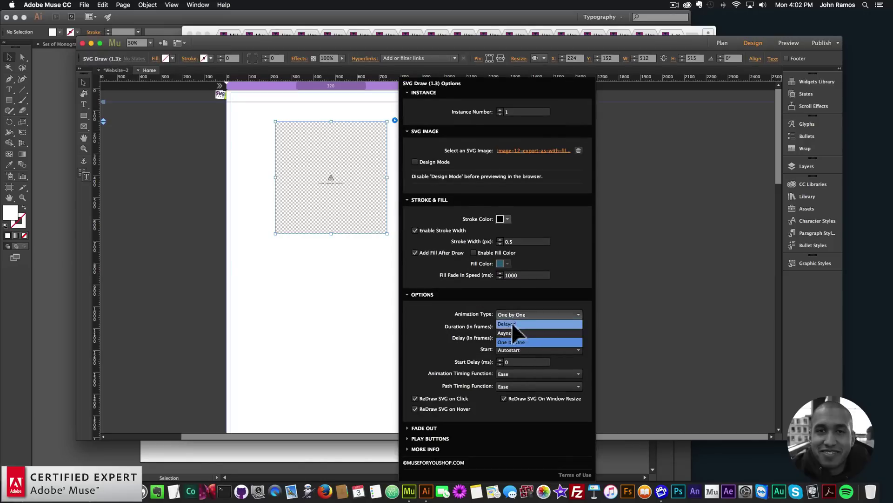
click(513, 323)
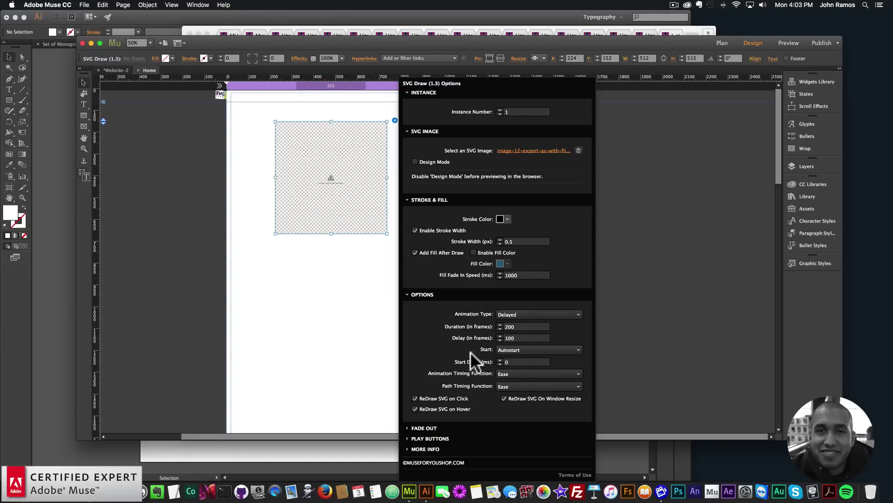
click(525, 349)
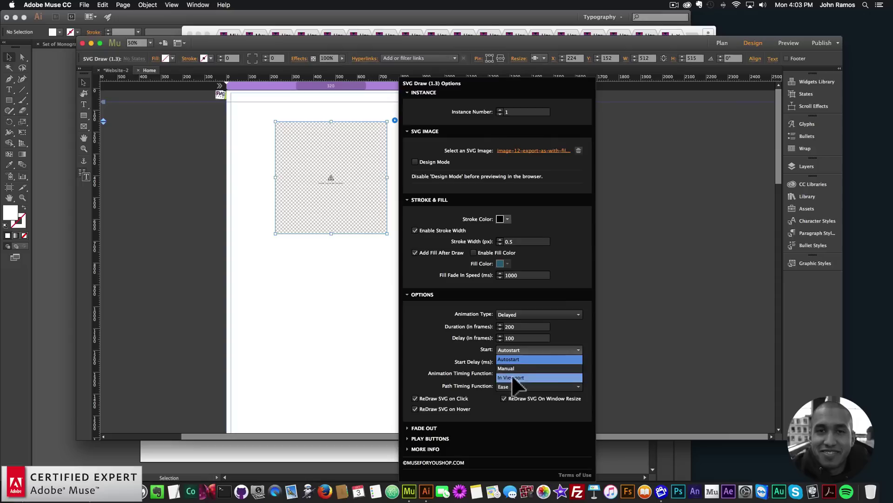
click(453, 367)
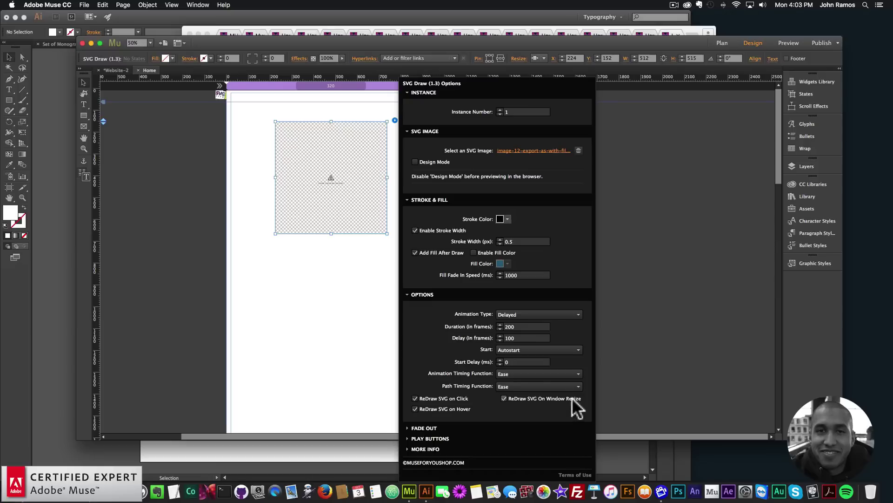
click(299, 305)
Step: Preview the page in the browser to check the logo's Delayed animation, and return to Muse
click(84, 5)
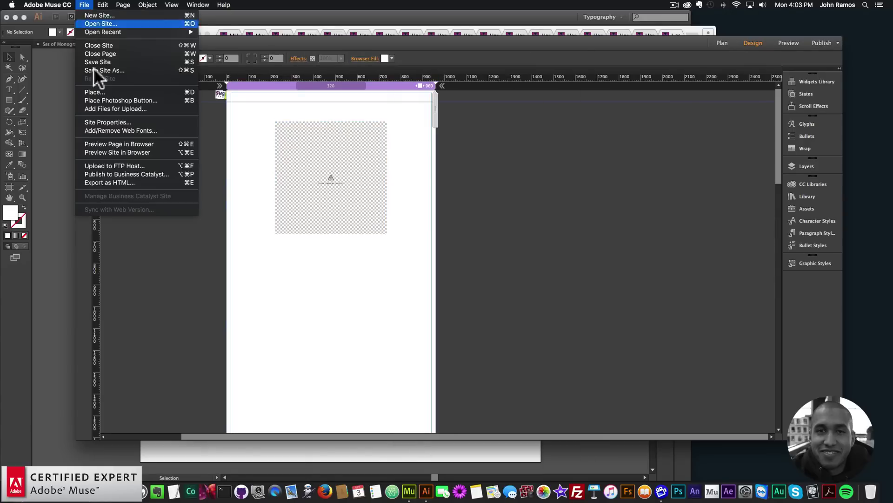
click(121, 143)
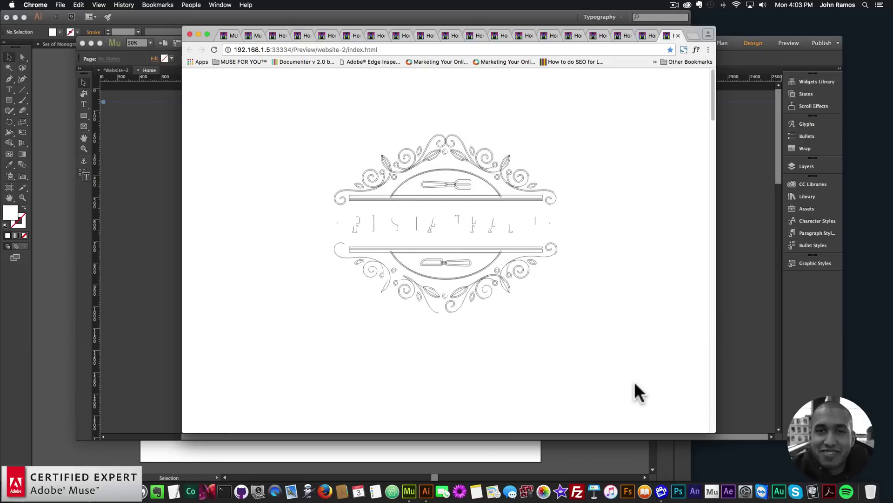
click(177, 299)
Step: Disable redrawing the SVG on hover in the SVG Draw widget's options
click(394, 121)
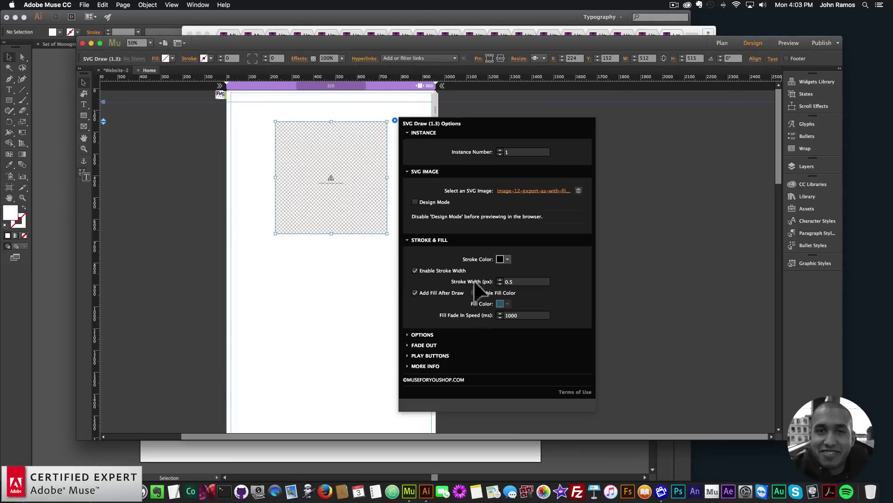
click(424, 334)
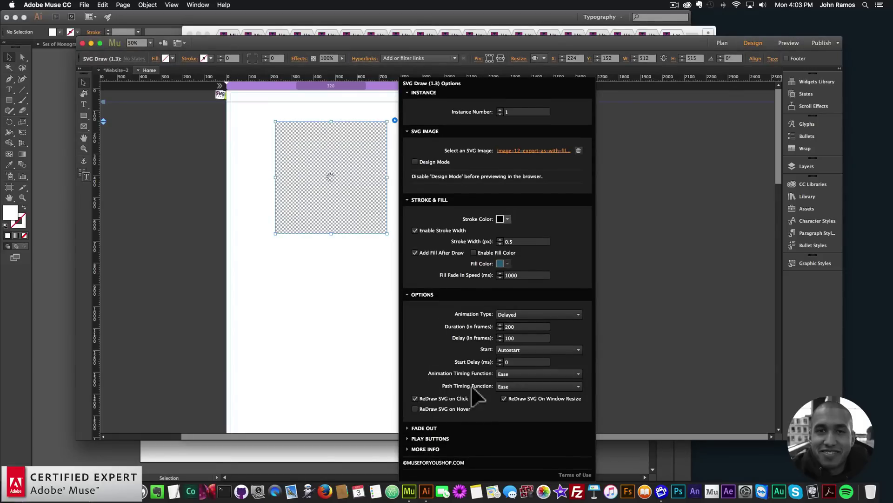
click(310, 294)
Step: Preview the page in the browser without hover redraw, move the browser window aside and reselect the widget in Muse
click(84, 4)
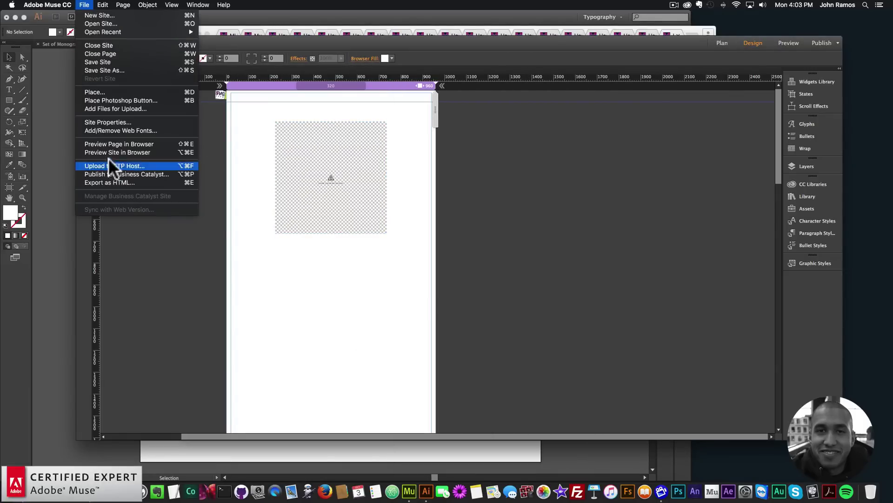
click(107, 142)
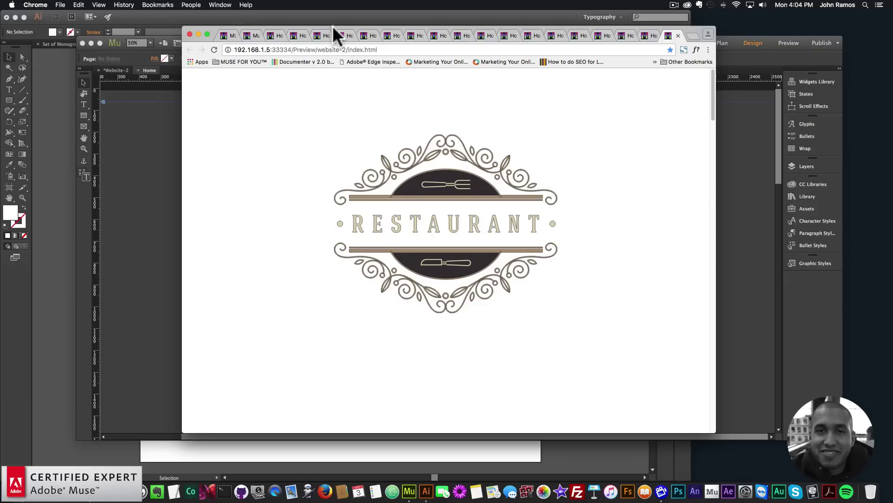
drag(332, 27, 551, 65)
click(329, 184)
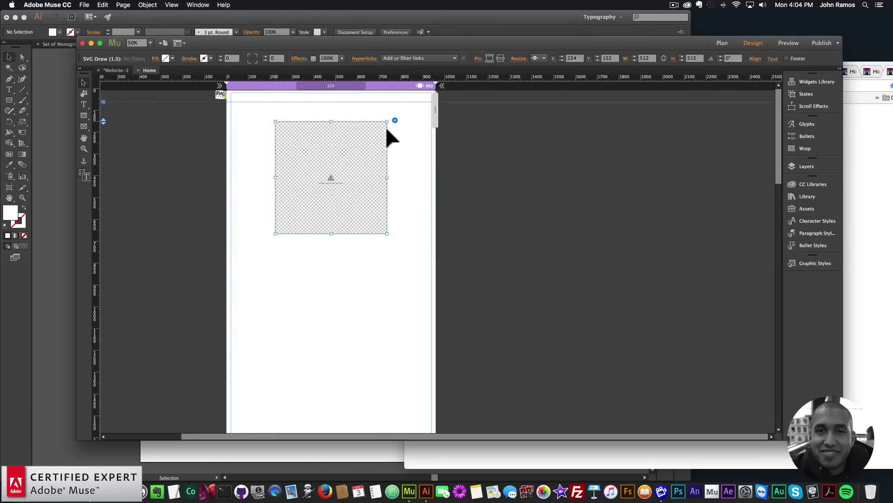
Step: Review the play, pause and restart button graphic style names in the SVG Draw widget's options
click(394, 120)
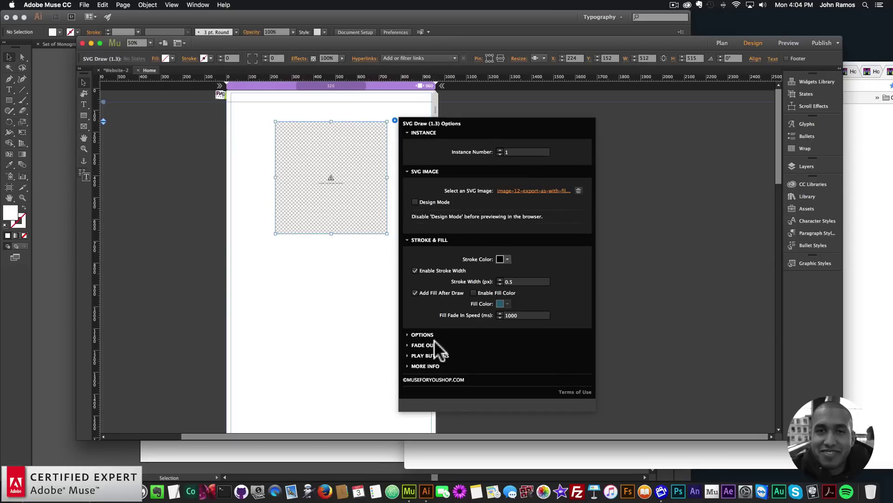
click(433, 355)
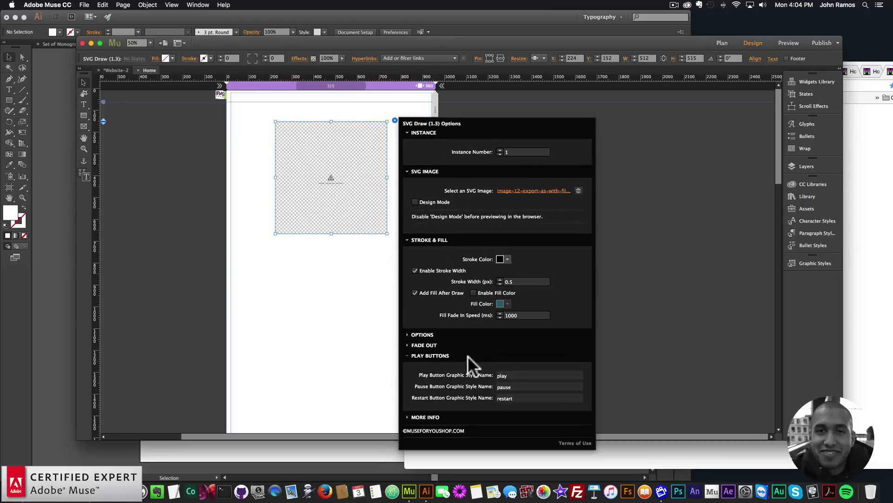
click(374, 207)
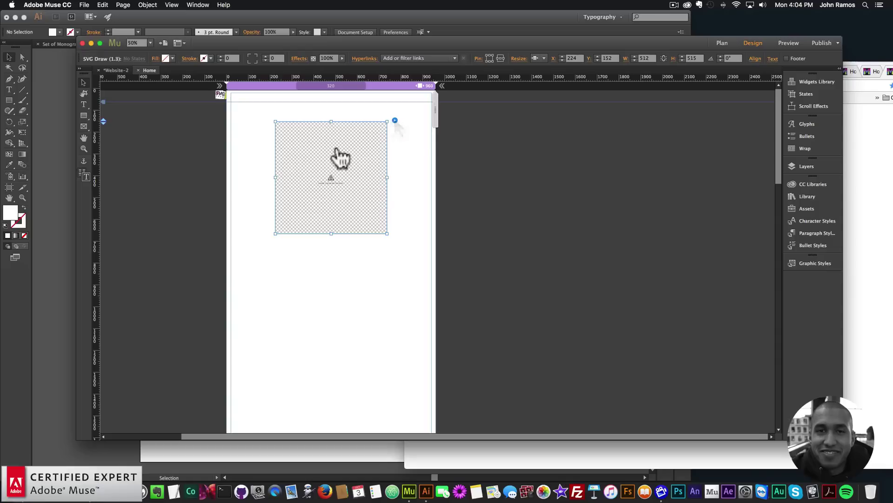
click(394, 120)
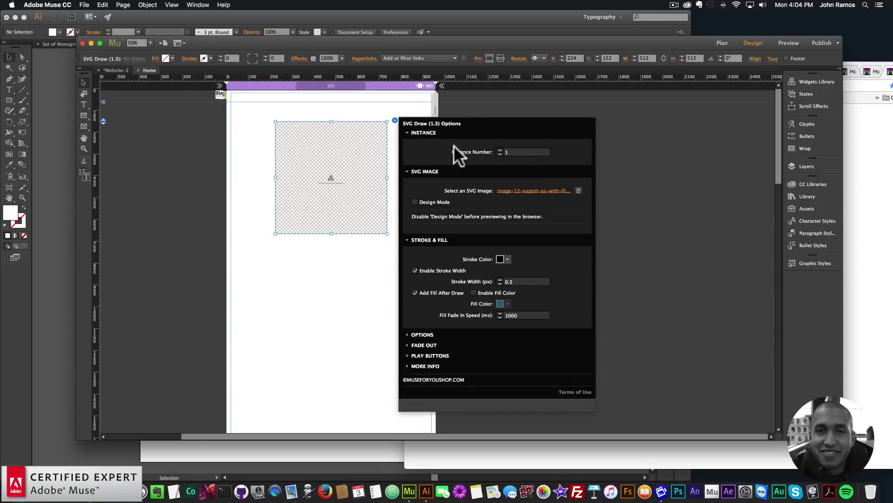
Step: Duplicate the SVG Draw widget and place the copy directly below the original at Y 856
click(337, 145)
key(super+v)
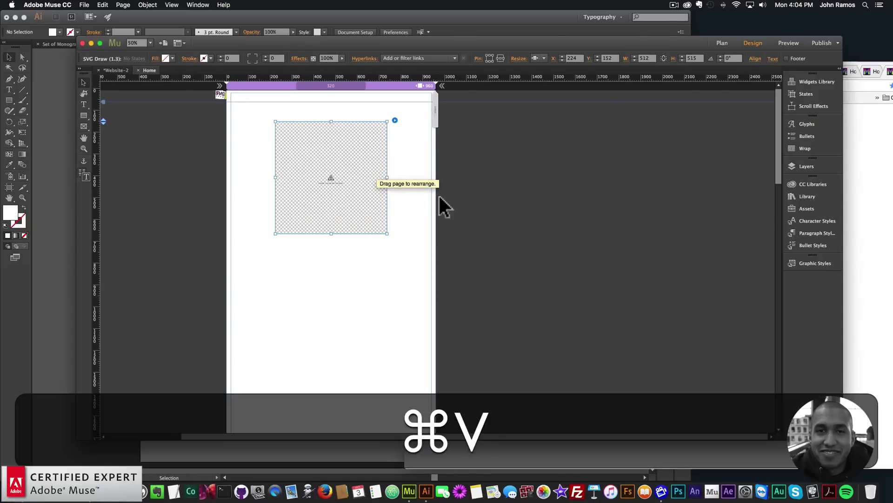
drag(380, 215, 381, 285)
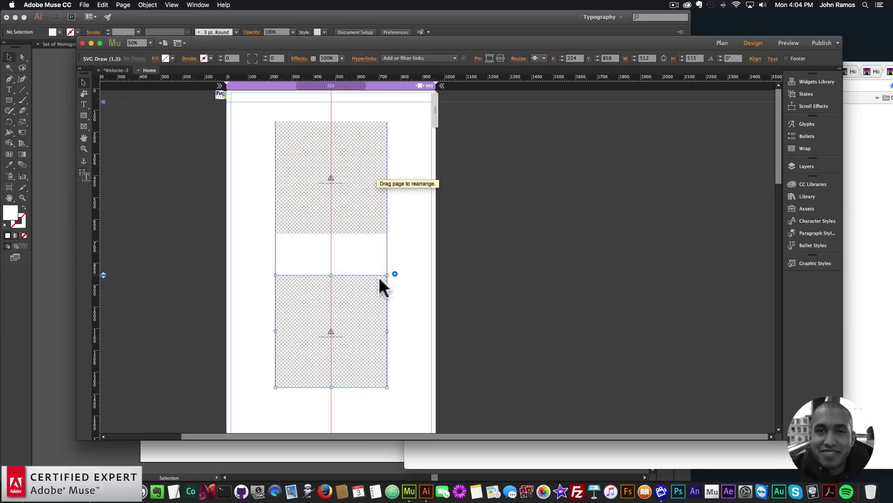
Step: Set the copied widget's instance number to 2 and load image-10-export-as-with-fill.svg as its SVG image
click(395, 274)
click(501, 220)
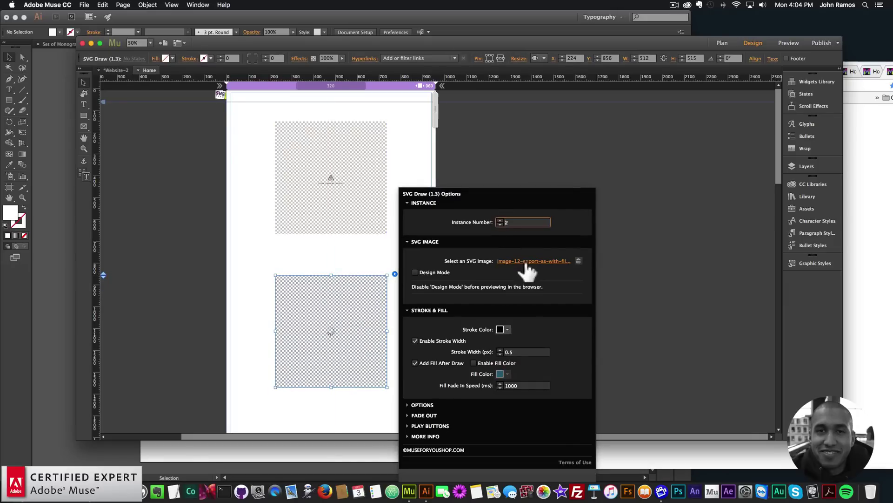
click(525, 261)
scroll(459, 192, down, 5)
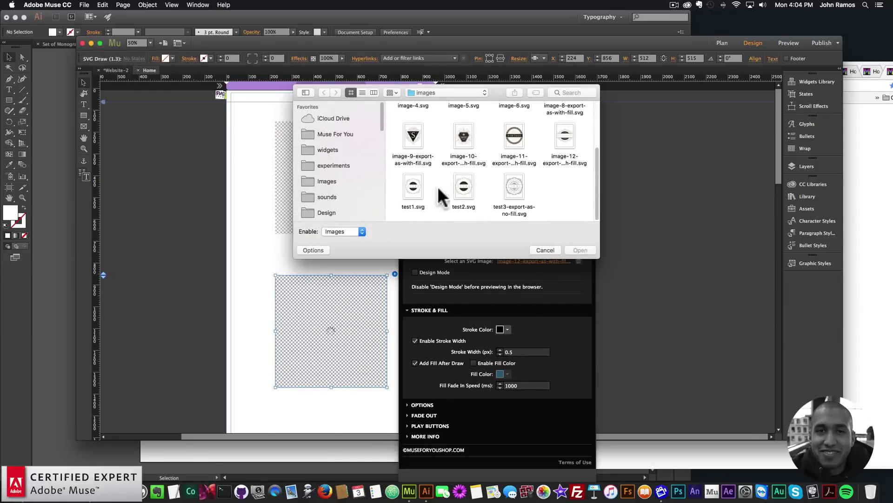
double_click(465, 134)
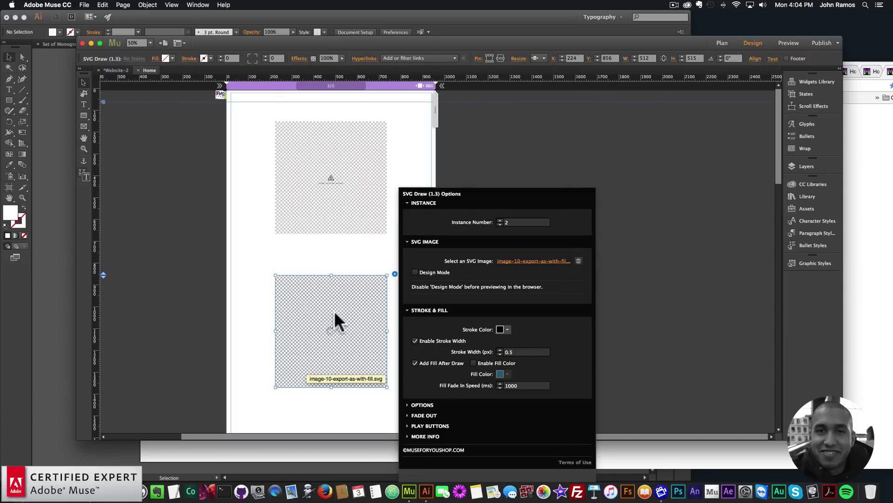
Step: Set the second SVG Draw widget's start option to In Viewport and deselect the widgets
click(395, 275)
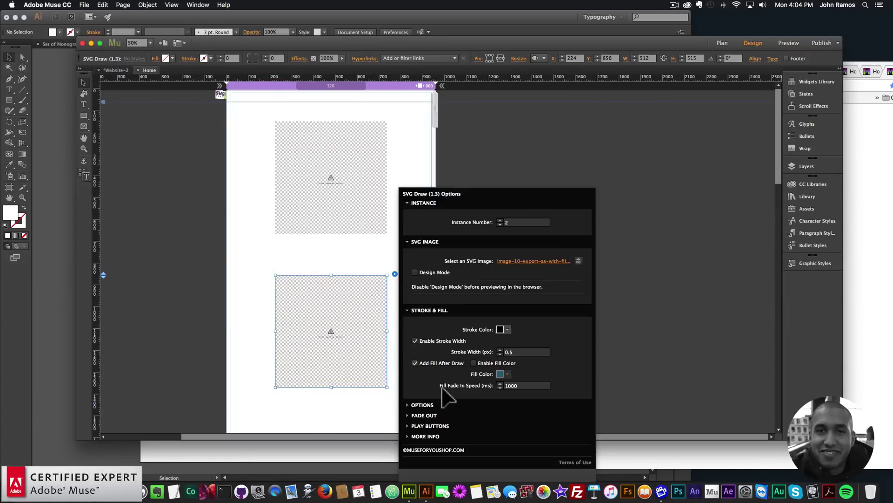
click(421, 404)
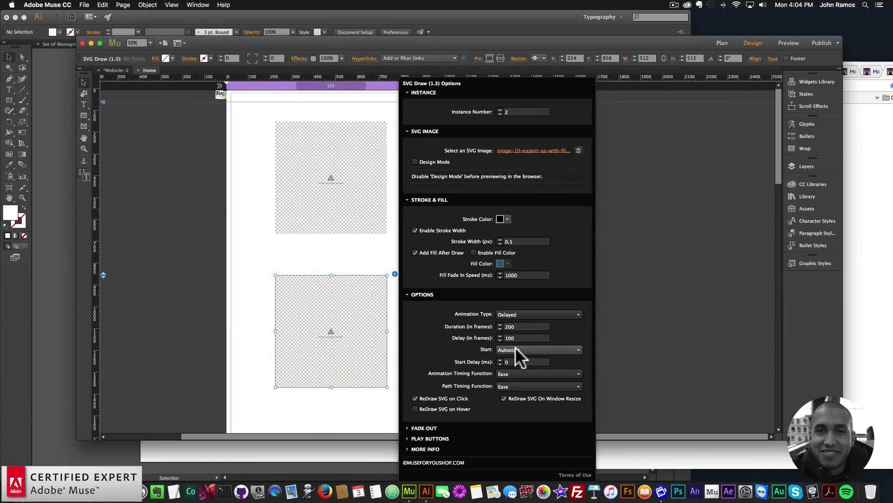
click(515, 349)
click(517, 376)
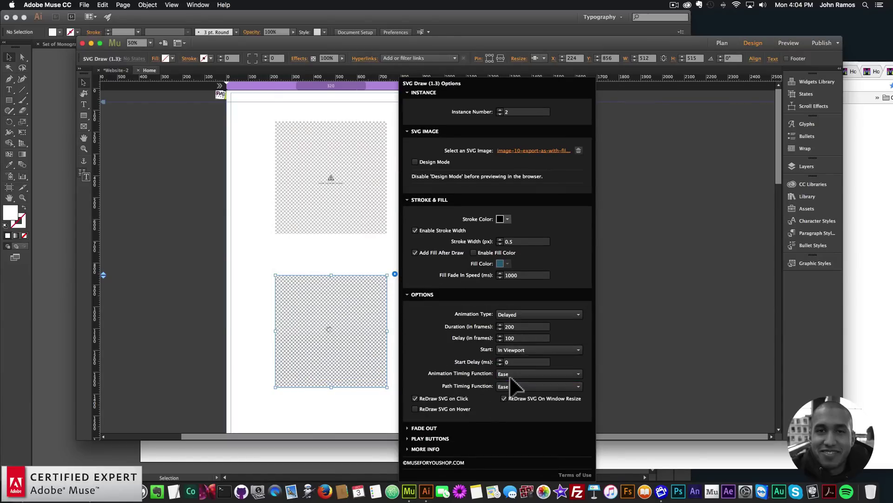
click(343, 183)
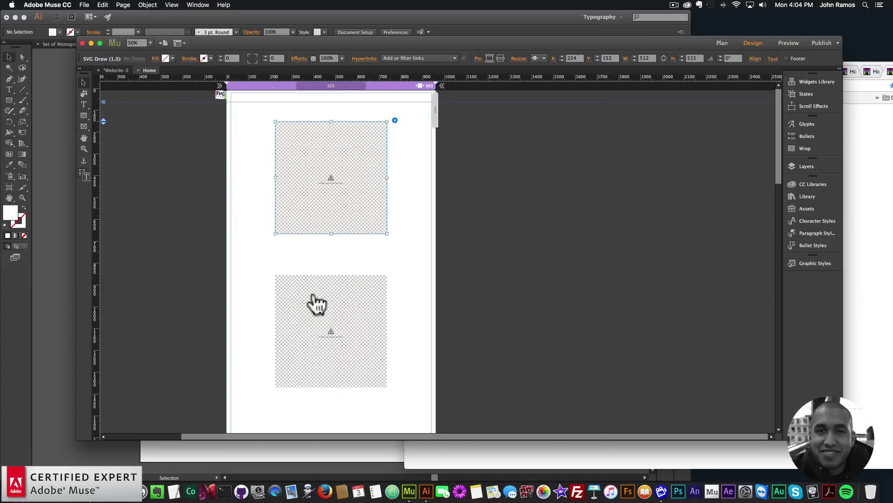
click(253, 251)
Step: Preview the page in the browser and check that the lower logo draws once it enters the viewport
click(84, 5)
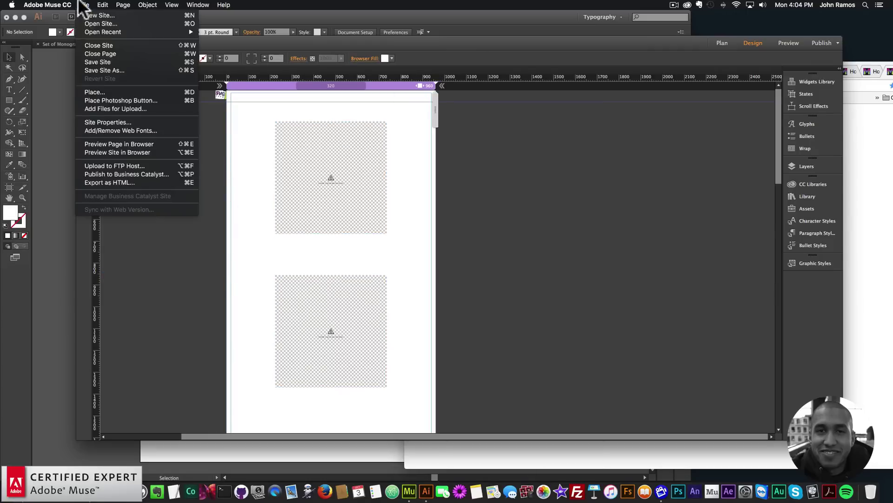
click(113, 144)
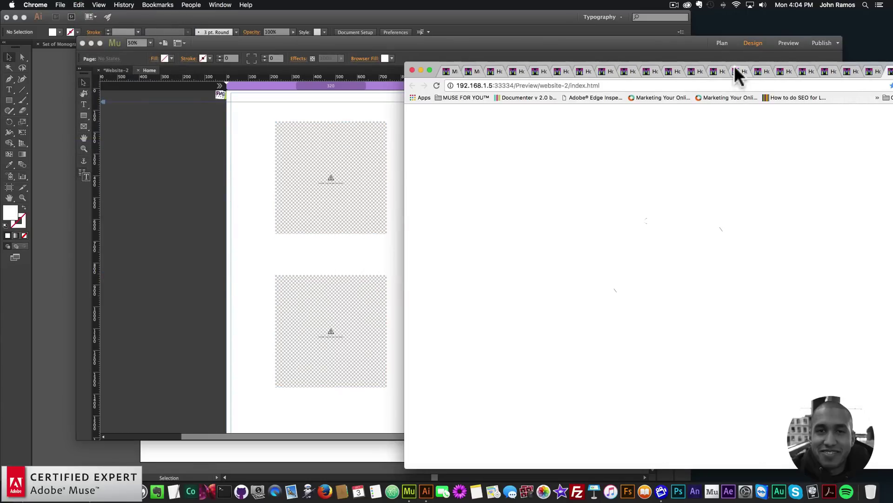
drag(735, 69, 577, 46)
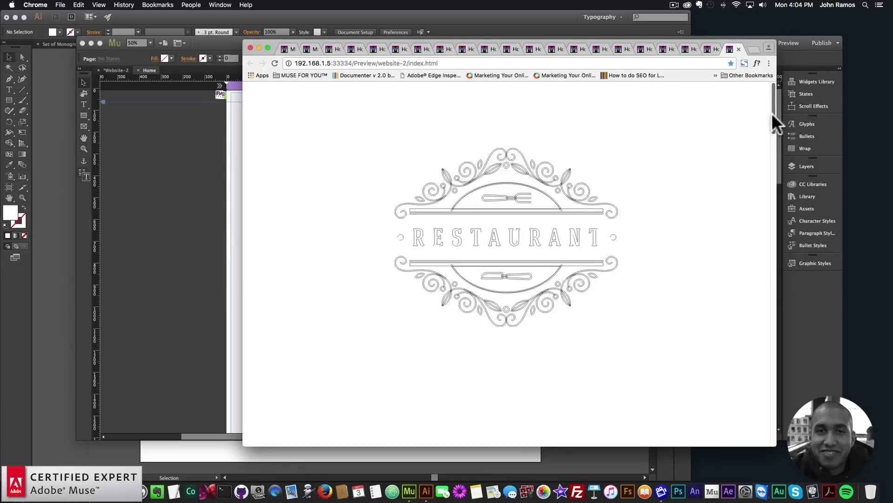
drag(772, 111, 769, 165)
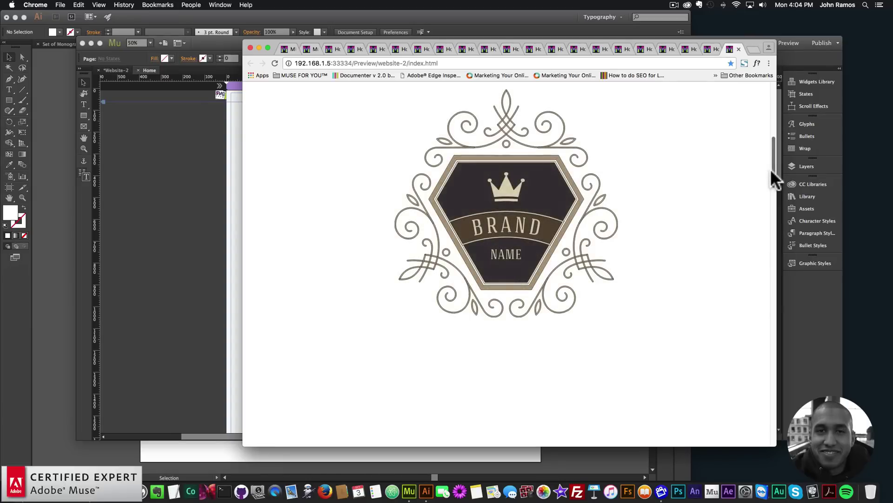
scroll(772, 169, up, 2)
drag(772, 169, 767, 99)
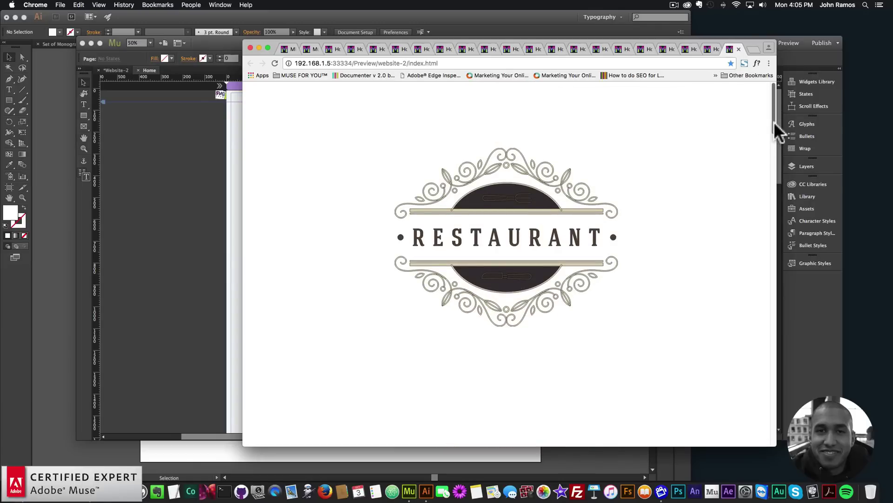
Step: Open museforyoushop.com in a new browser tab and follow the $39 a year offer to the widget shop
click(754, 49)
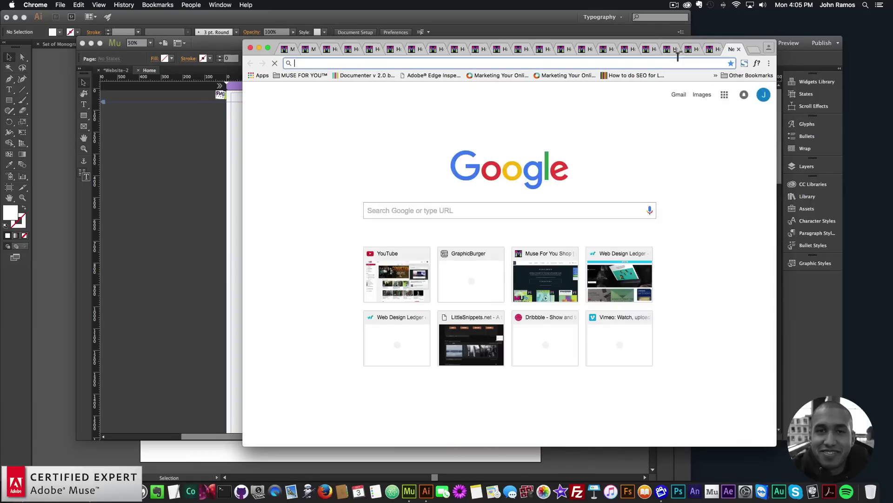
text(museforyoushop.com)
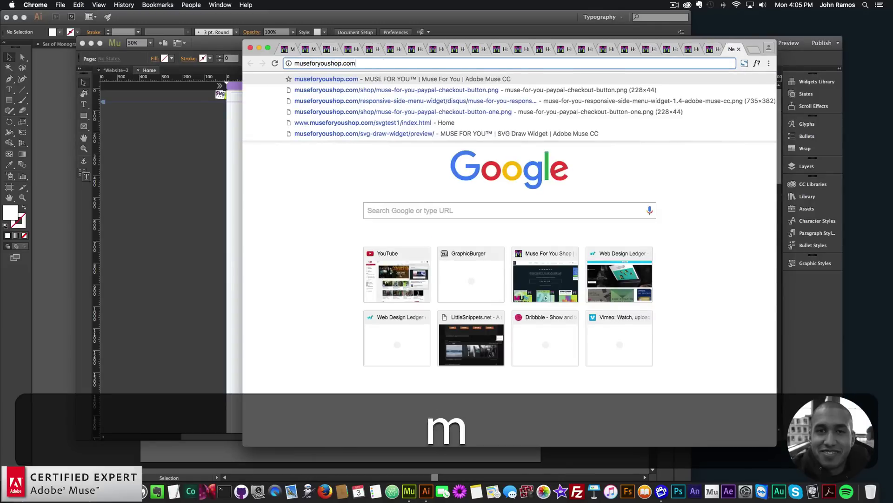
key(Return)
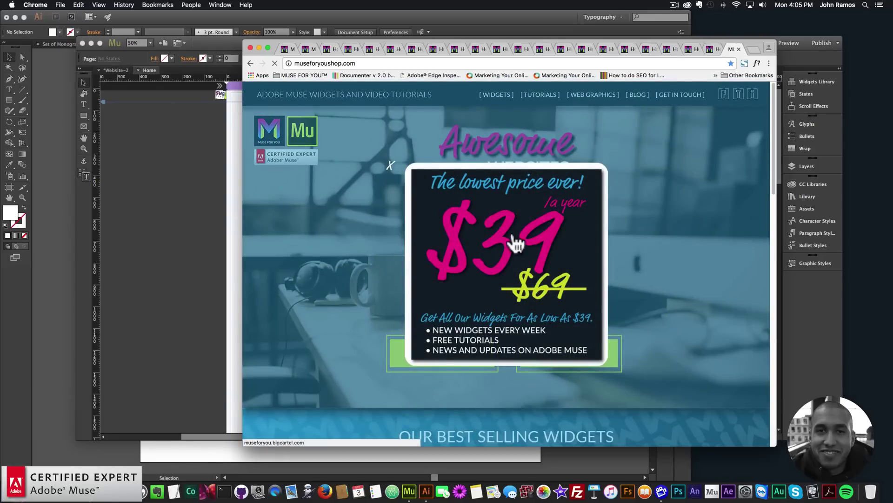
click(514, 239)
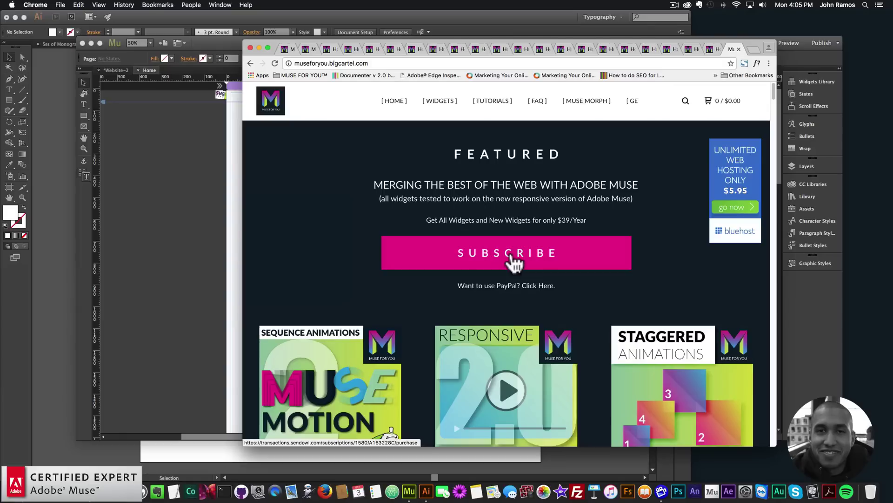
Step: Find the SVG Draw Widget among the shop's products and open its product page
scroll(526, 256, down, 2)
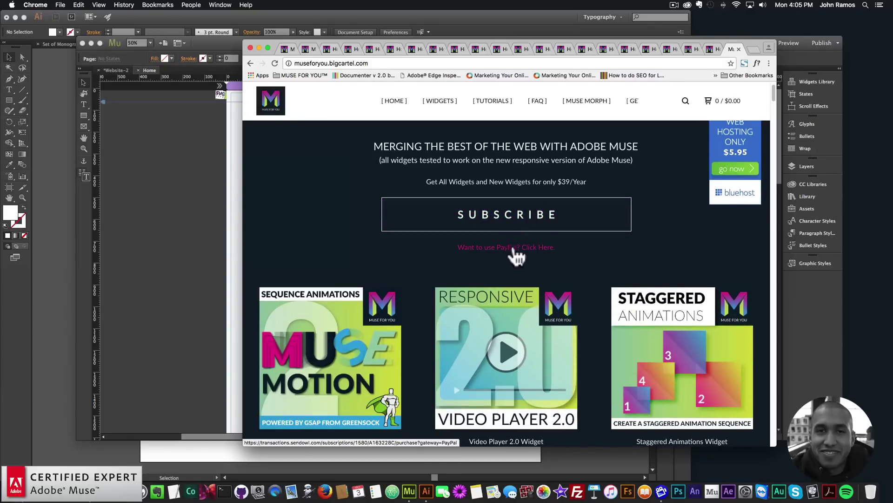
scroll(514, 253, down, 5)
scroll(512, 253, down, 10)
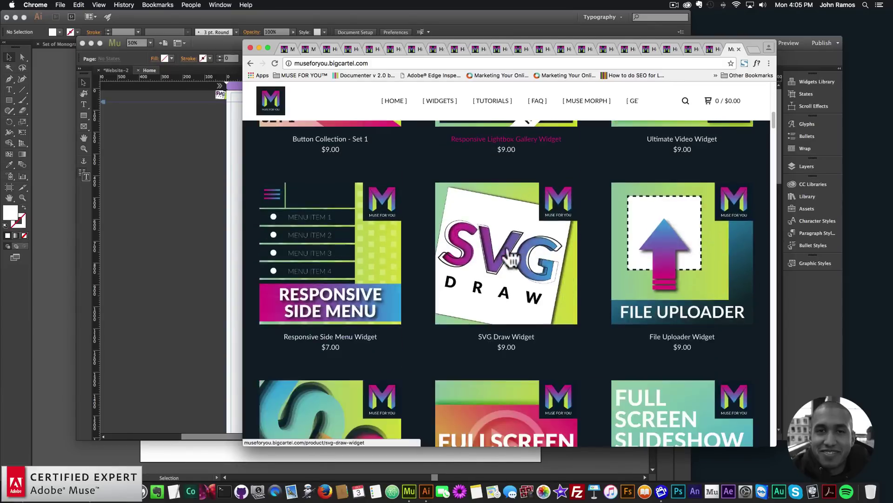
click(504, 258)
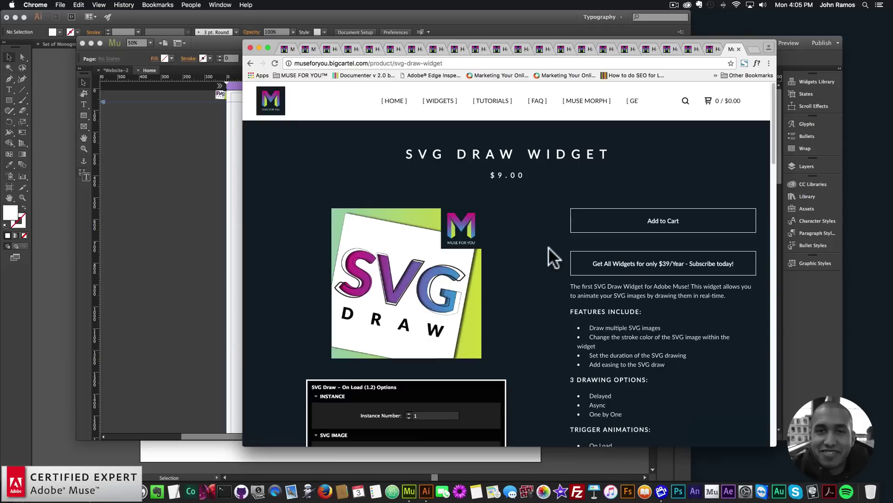
Step: Look through the SVG Draw Widget page's changelog, option screenshots and tutorial videos, and return to its beginning
scroll(548, 257, down, 12)
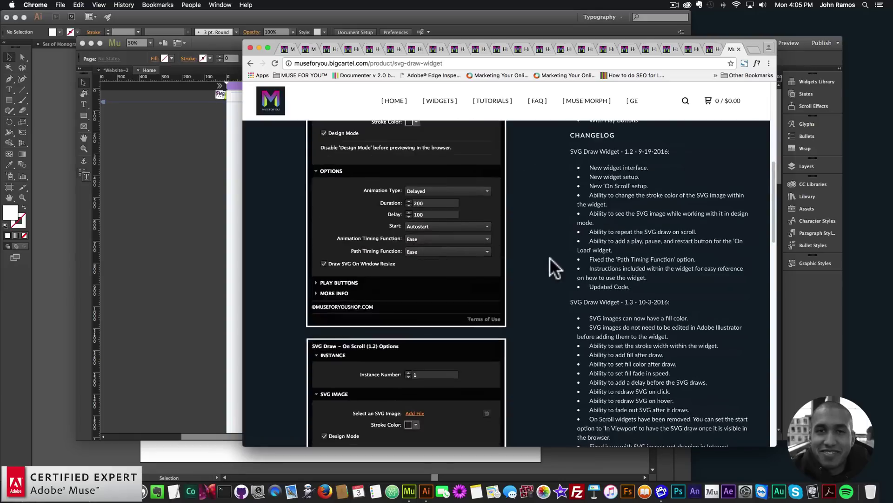
scroll(665, 294, down, 2)
scroll(623, 344, down, 5)
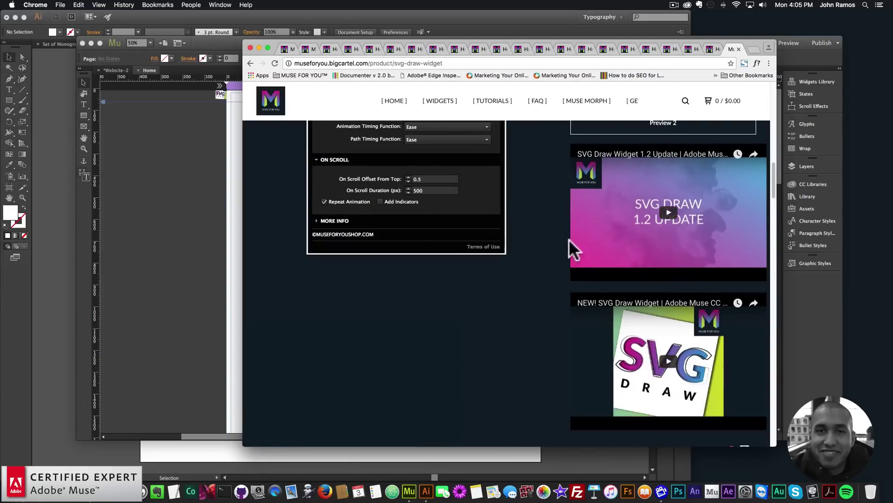
scroll(563, 229, up, 15)
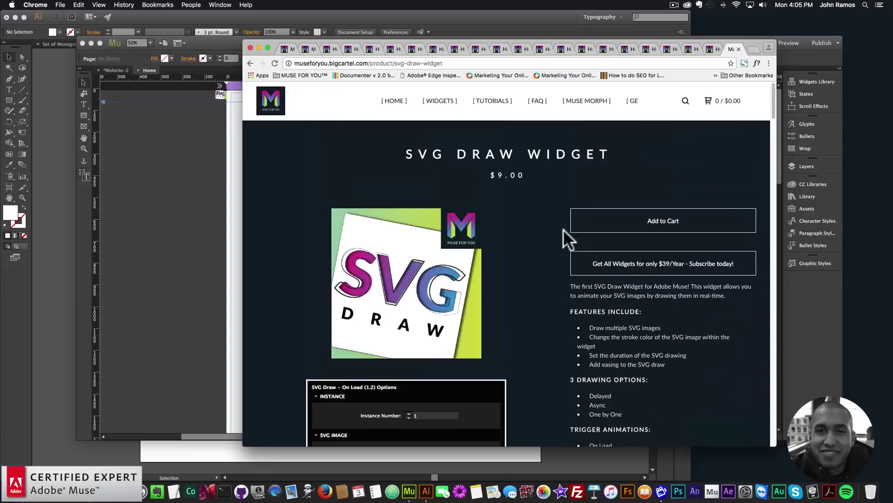